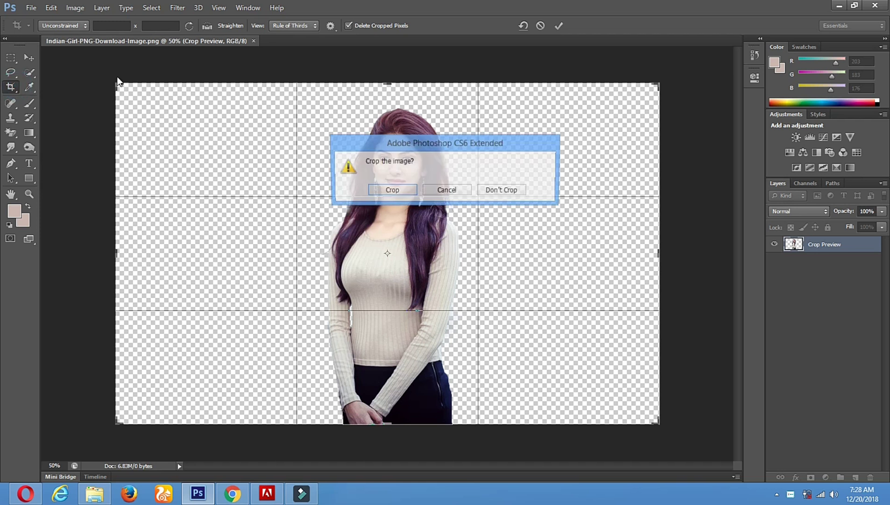
Step: Extend the canvas slightly beyond the woman's picture on all sides with the Crop tool and apply the crop
left_click(405, 189)
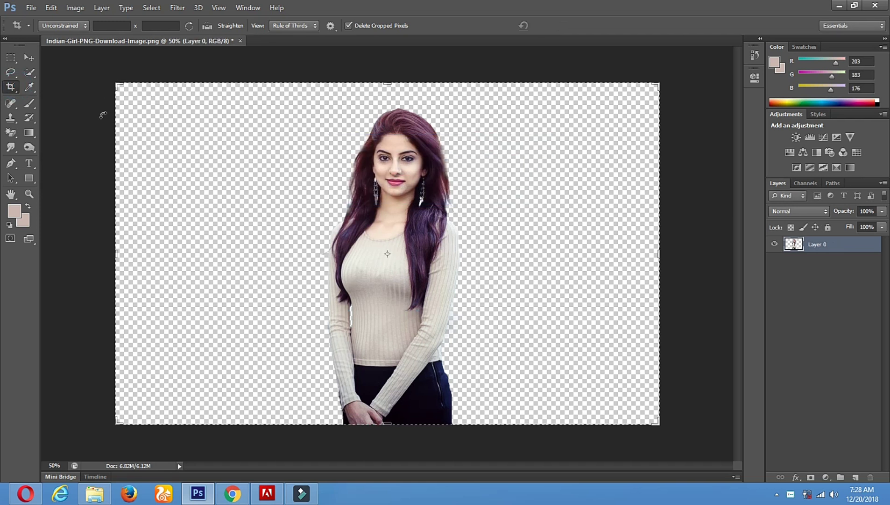
left_click_drag(117, 82, 109, 70)
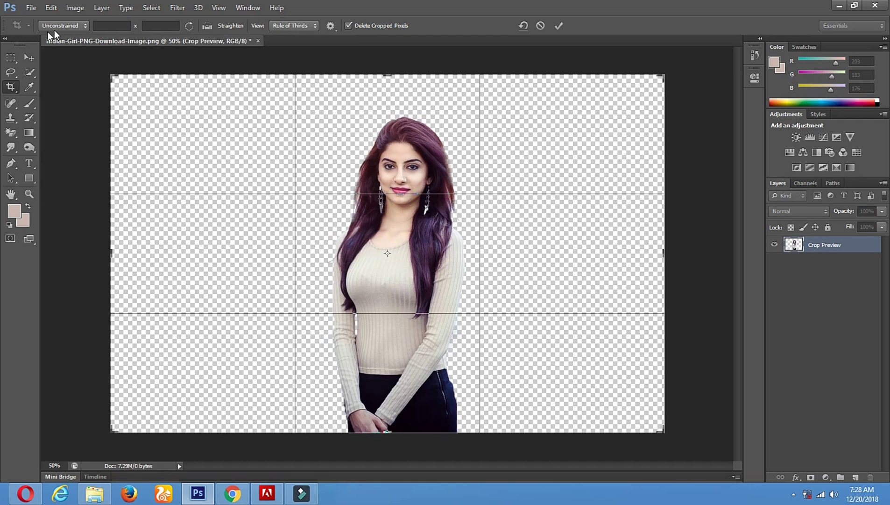
left_click(31, 57)
left_click(383, 189)
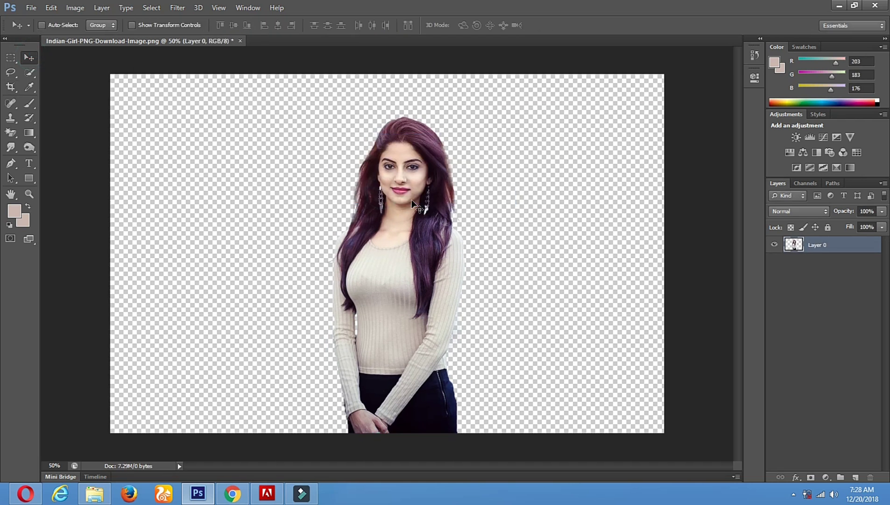
Step: Switch to Chrome and search Google Images for "wallpapar nature"
left_click(232, 493)
scroll(371, 297, "up", 5)
triple_click(111, 76)
type("wa")
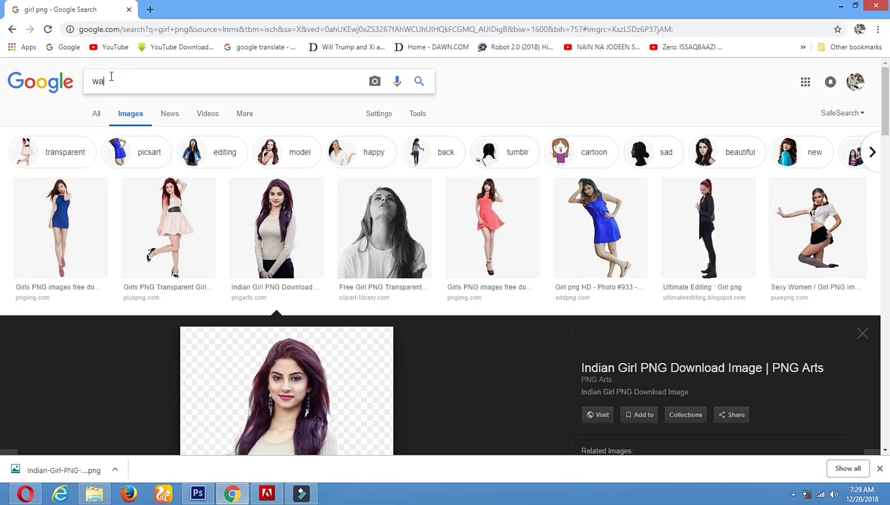
type("ll")
key("Down")
key("Return")
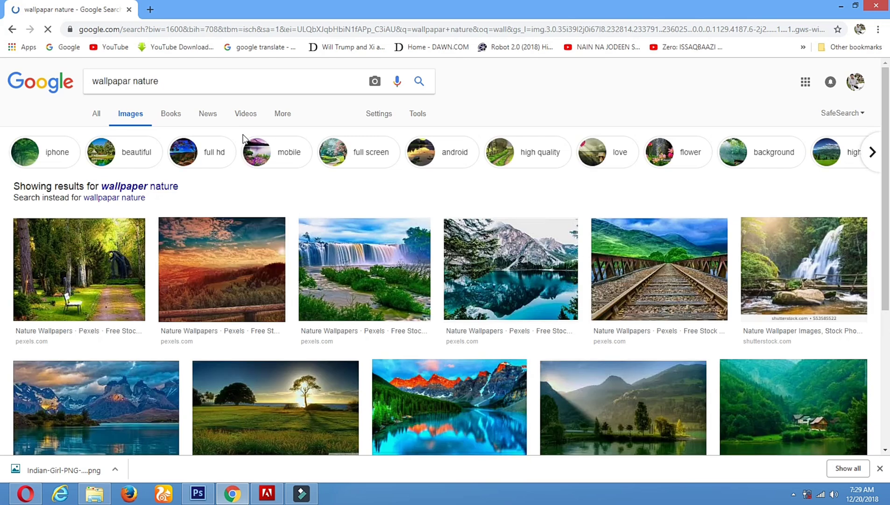
Step: Browse the image results and open the preview of "Beautiful Nature Wallpapers #39413"
scroll(248, 140, "down", 2)
scroll(255, 145, "down", 3)
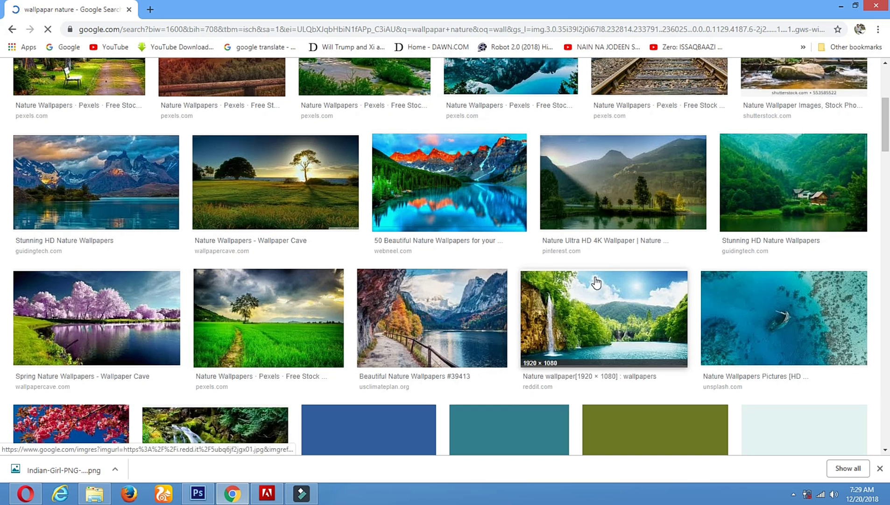
scroll(597, 283, "down", 2)
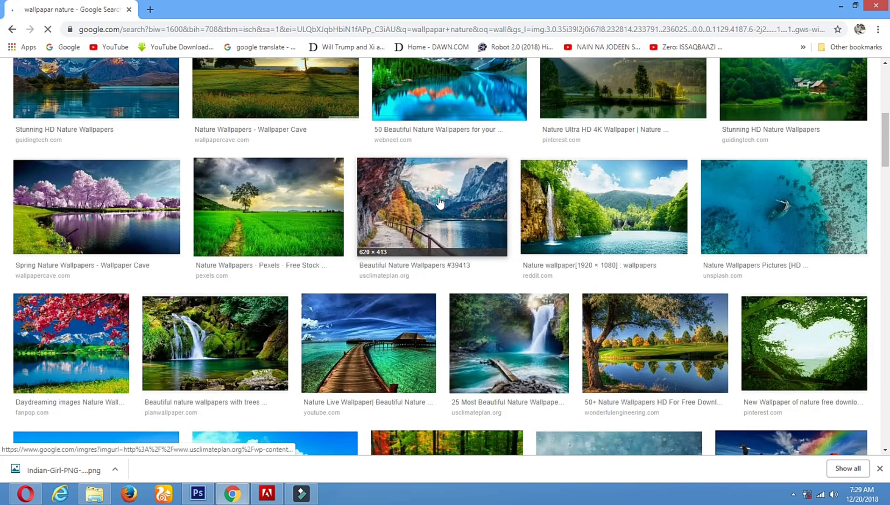
left_click(430, 227)
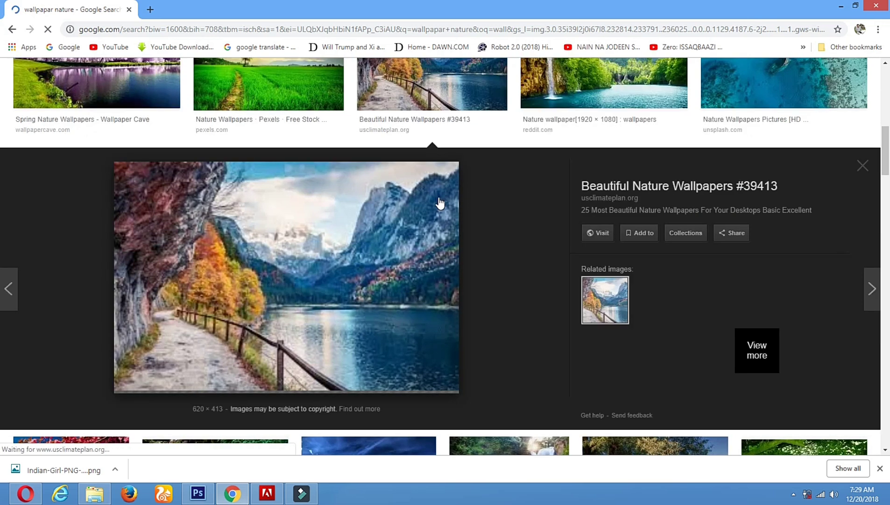
scroll(417, 184, "down", 2)
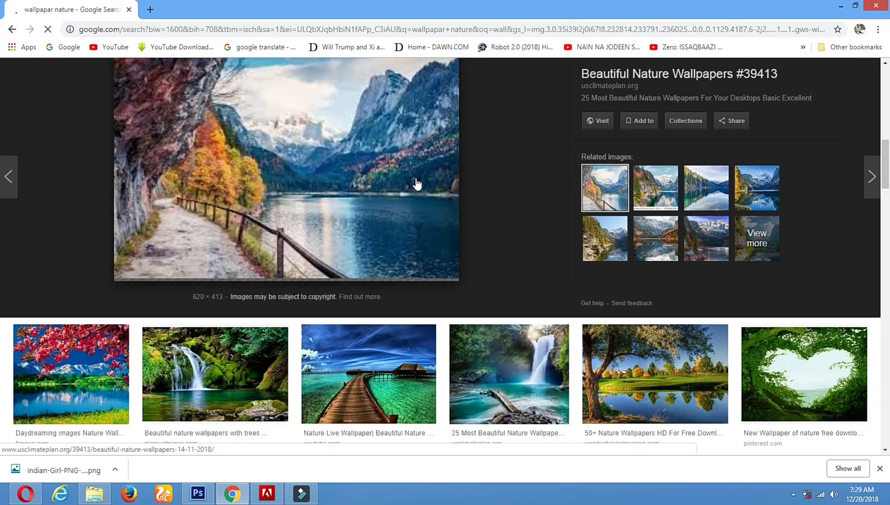
scroll(262, 180, "up", 1)
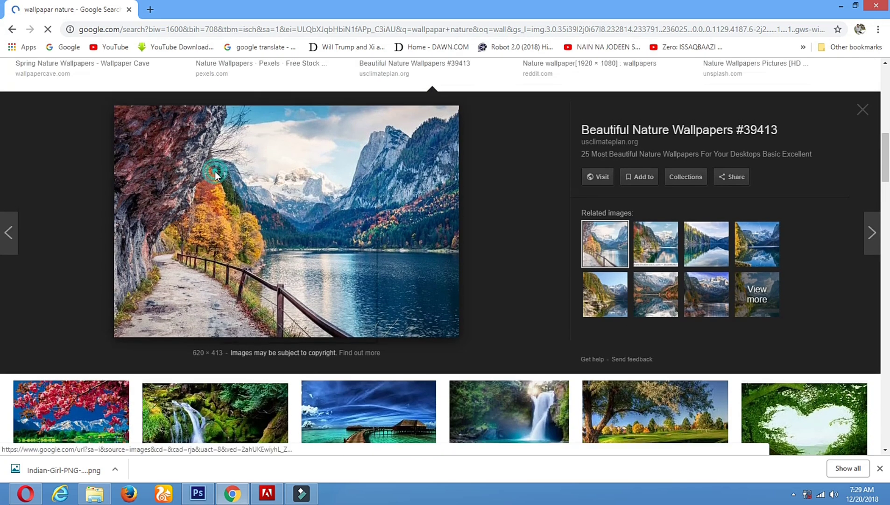
Step: Save the previewed mountain lake wallpaper to the Desktop as a JPEG under its suggested file name
right_click(215, 171)
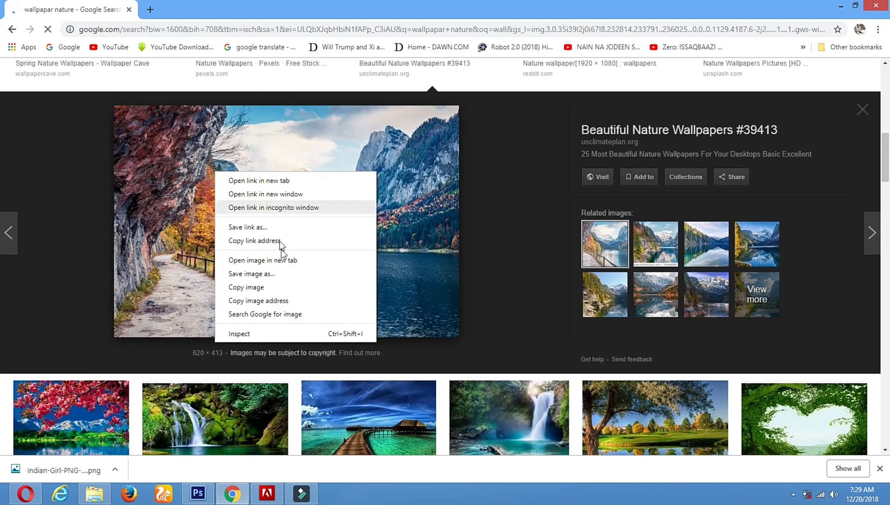
left_click(251, 274)
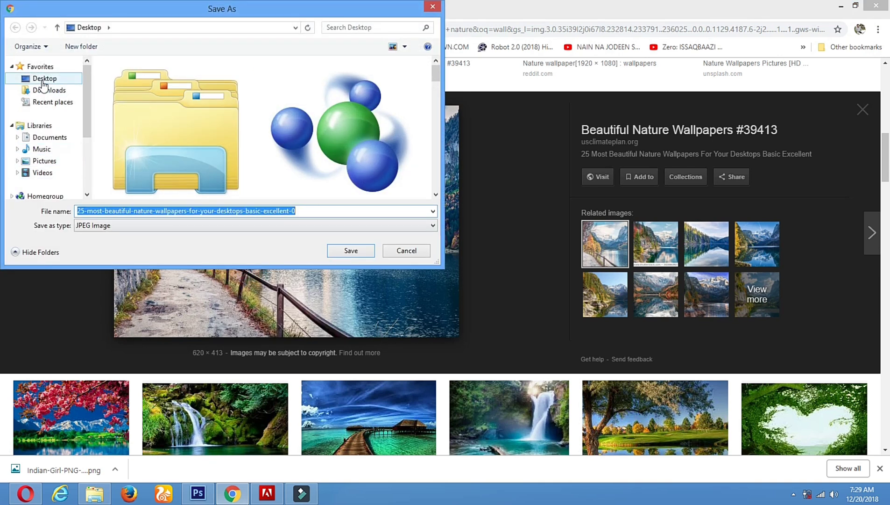
left_click(43, 83)
left_click(363, 251)
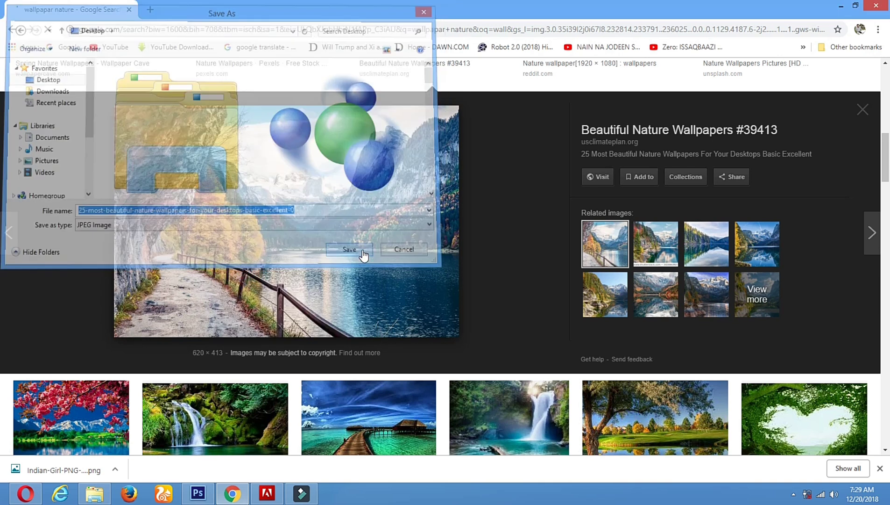
Step: Switch to Photoshop and open 25-most-beautiful-nature-wallpapers-for-your-desktops-basic-excellent-0.jpg from the Desktop
left_click(206, 496)
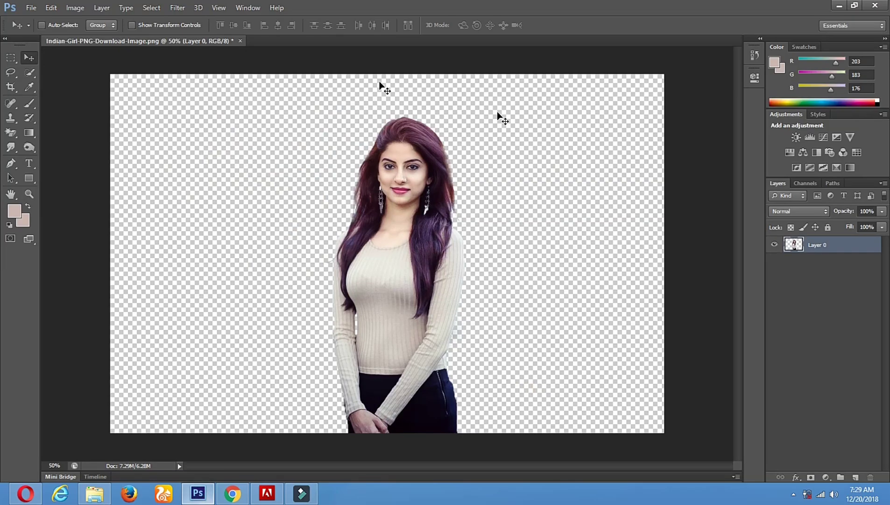
left_click(33, 9)
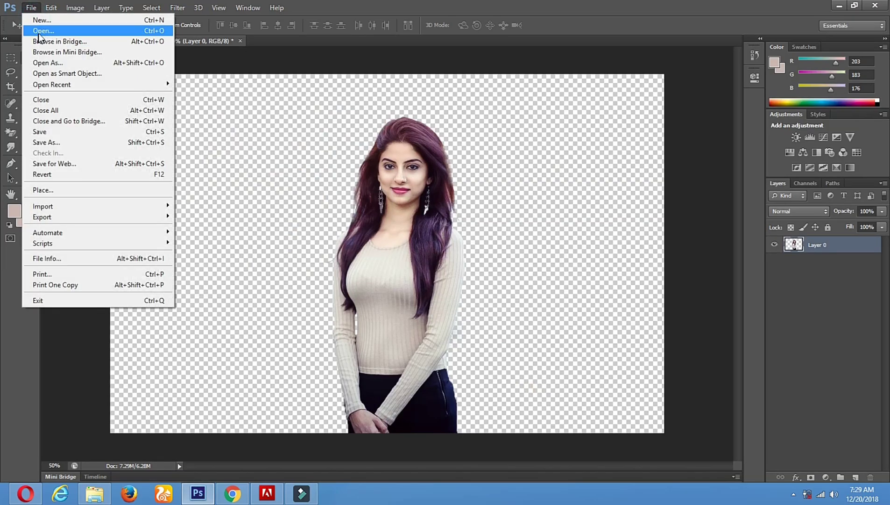
left_click(71, 33)
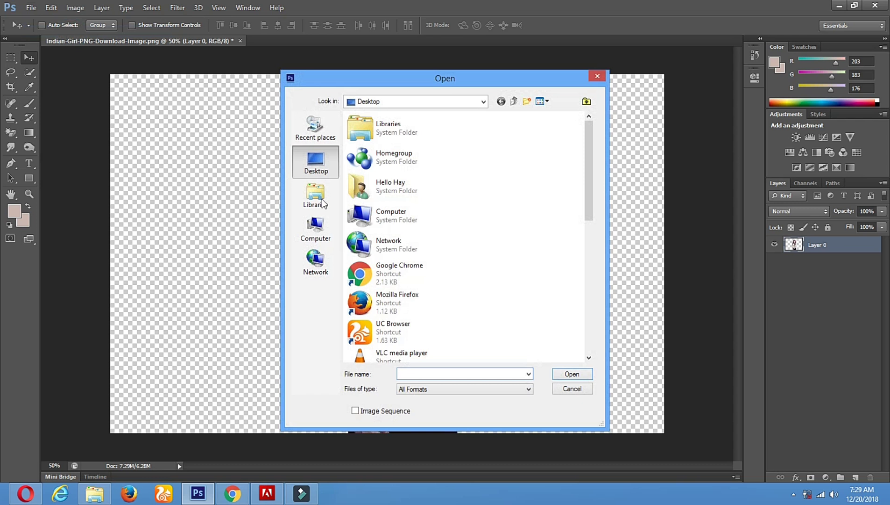
left_click(376, 270)
scroll(421, 262, "down", 5)
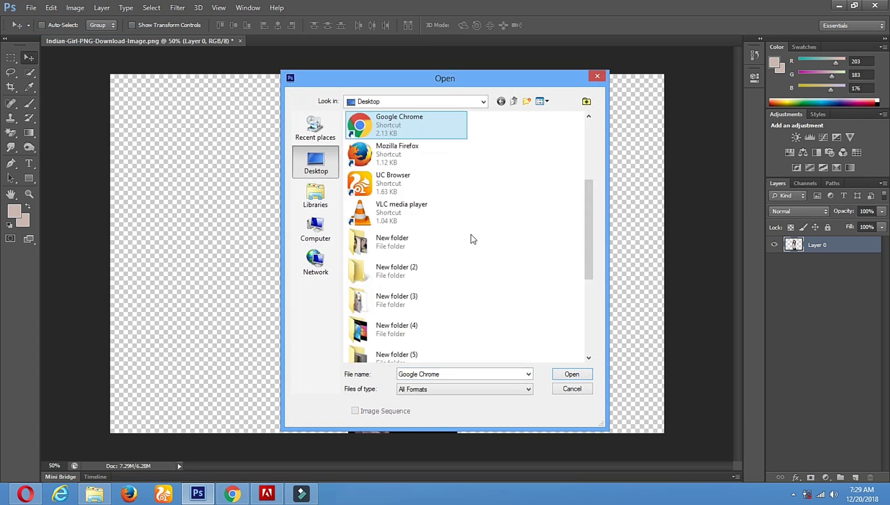
double_click(417, 235)
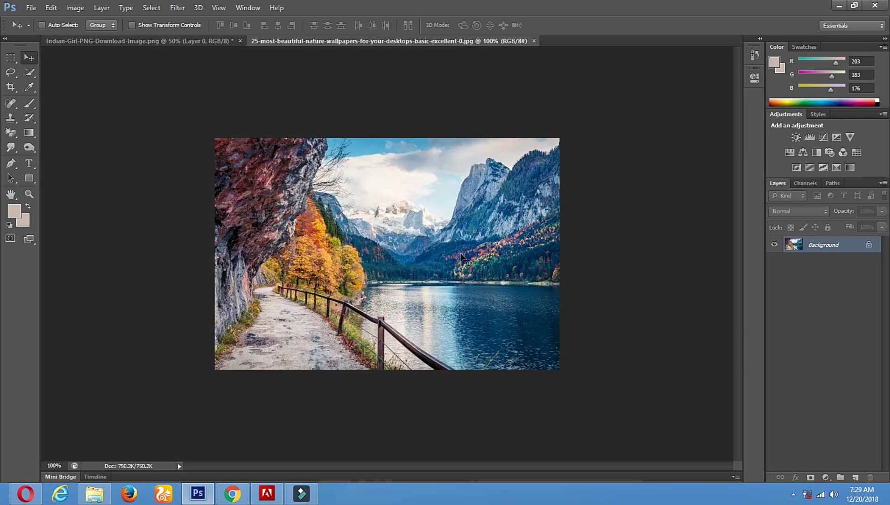
Step: Select the entire wallpaper image with a rectangular marquee
left_click(10, 57)
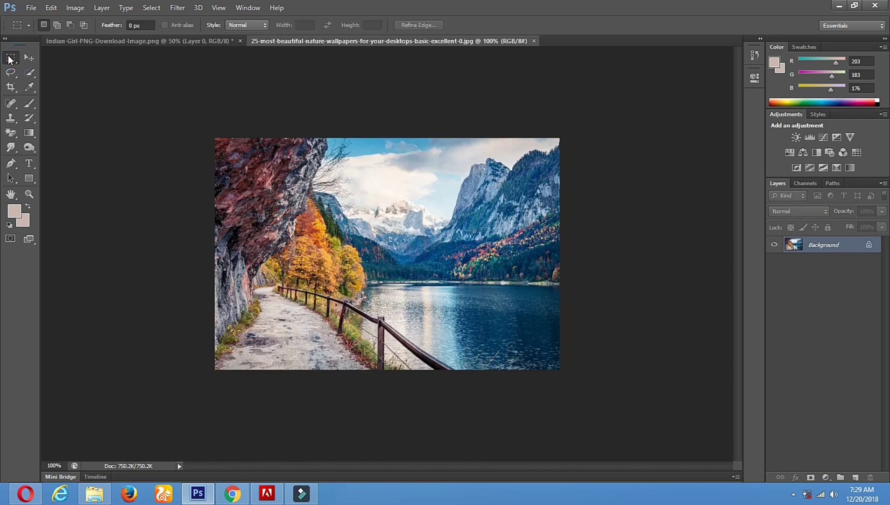
left_click(9, 59)
left_click_drag(208, 126, 673, 377)
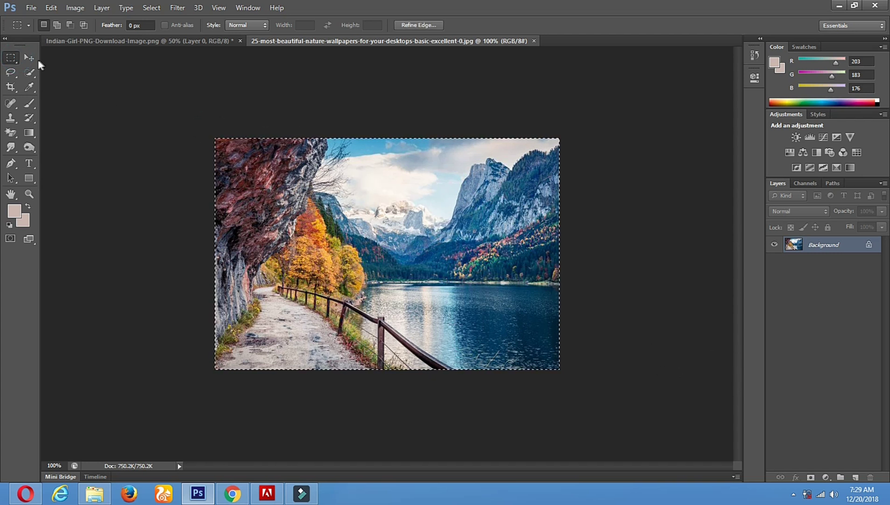
Step: Move the selected wallpaper into the Indian-Girl-PNG-Download-Image.png document, placing it beside the woman
left_click(30, 58)
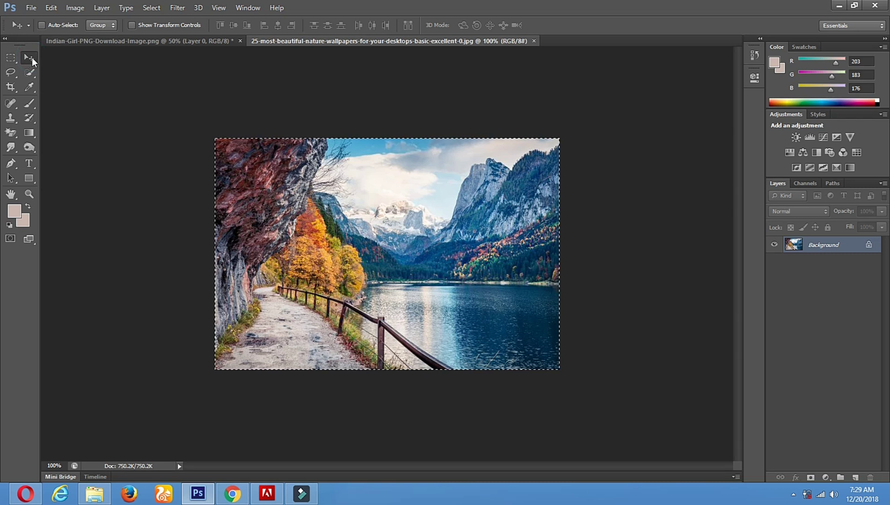
left_click_drag(398, 232, 368, 232)
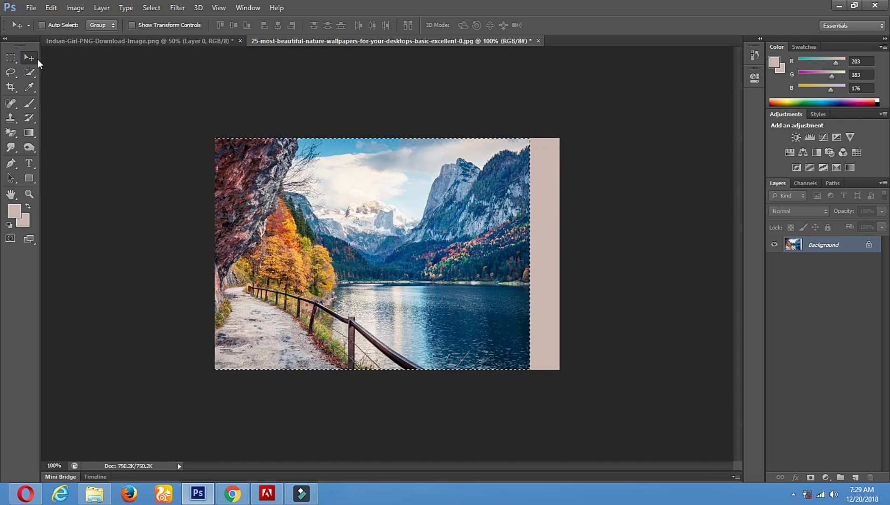
left_click_drag(273, 151, 187, 117)
left_click_drag(230, 207, 230, 206)
left_click_drag(265, 247, 264, 279)
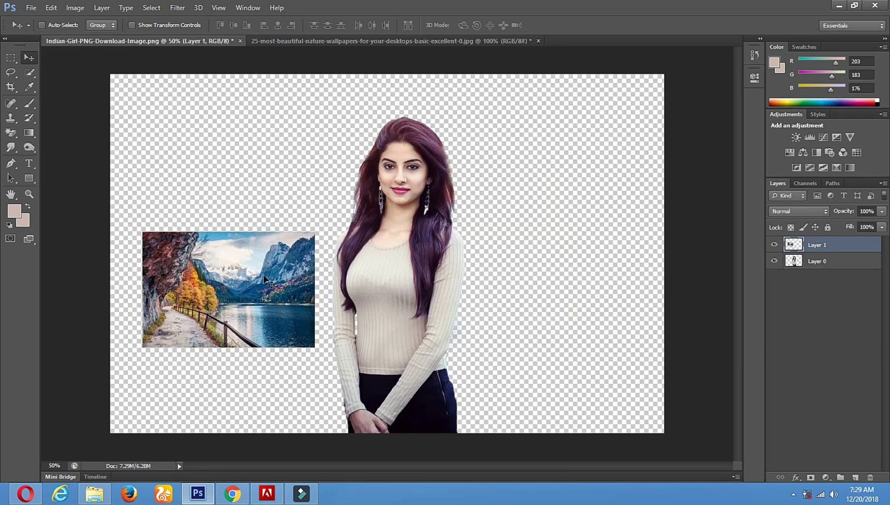
Step: Move the wallpaper so it overlaps the woman and place Layer 1 below Layer 0
left_click(818, 244)
left_click_drag(232, 307, 314, 309)
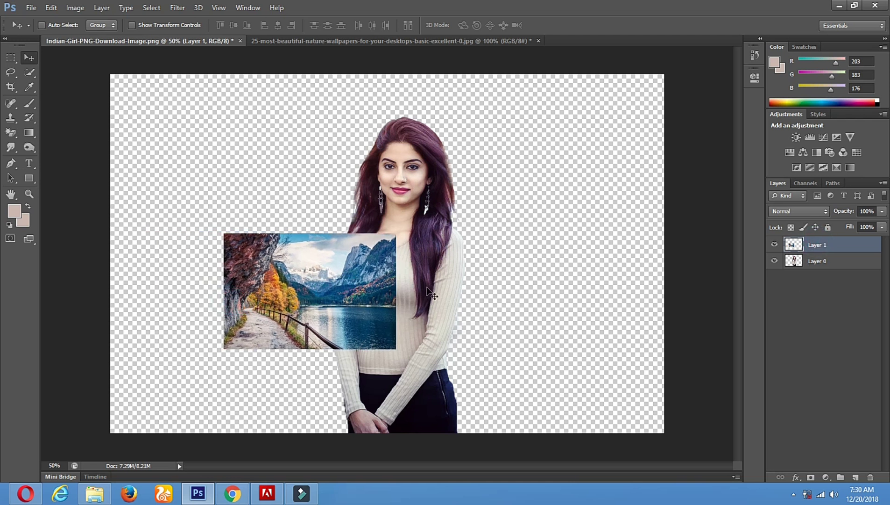
left_click_drag(841, 246, 817, 268)
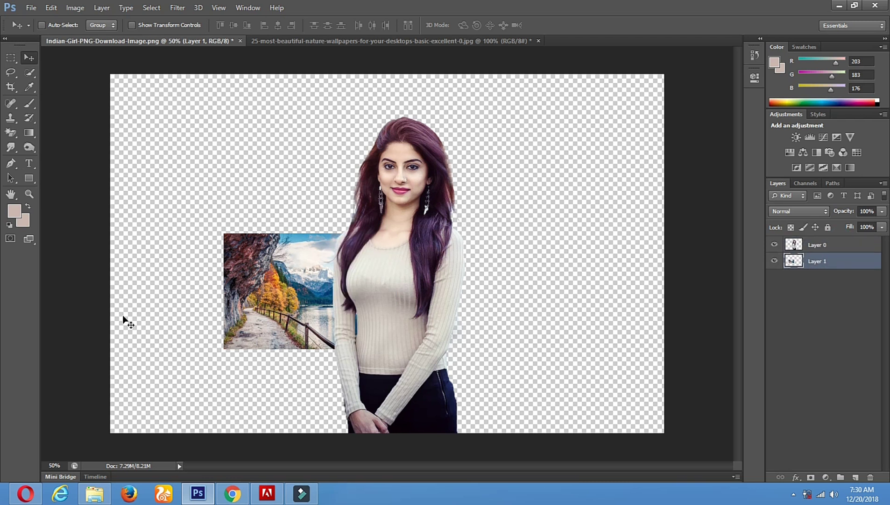
Step: Scale the wallpaper layer from the canvas's lower-left corner to about 430% width and 433% height to fill the canvas, and nudge it slightly right
left_click_drag(322, 299, 213, 381)
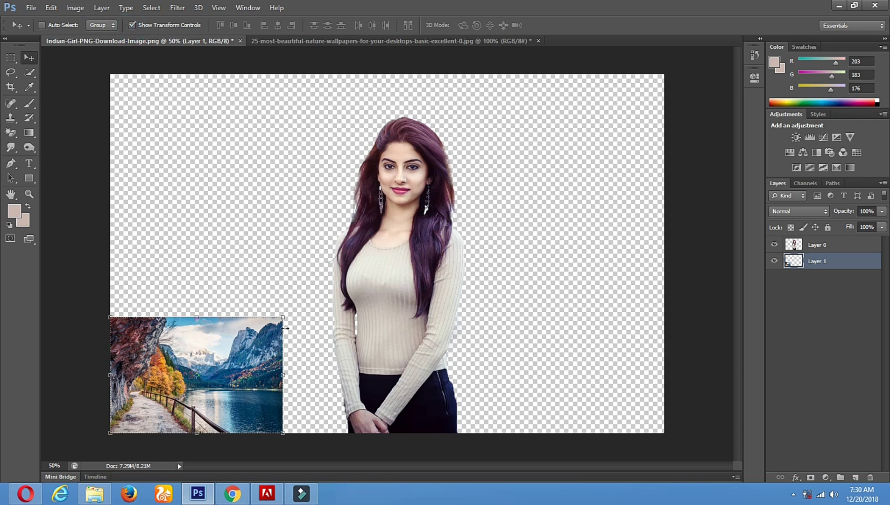
left_click_drag(284, 317, 739, 42)
left_click_drag(646, 137, 667, 128)
left_click_drag(128, 423, 103, 435)
left_click_drag(392, 280, 394, 247)
left_click_drag(451, 400, 457, 344)
left_click_drag(473, 415, 473, 432)
left_click(29, 57)
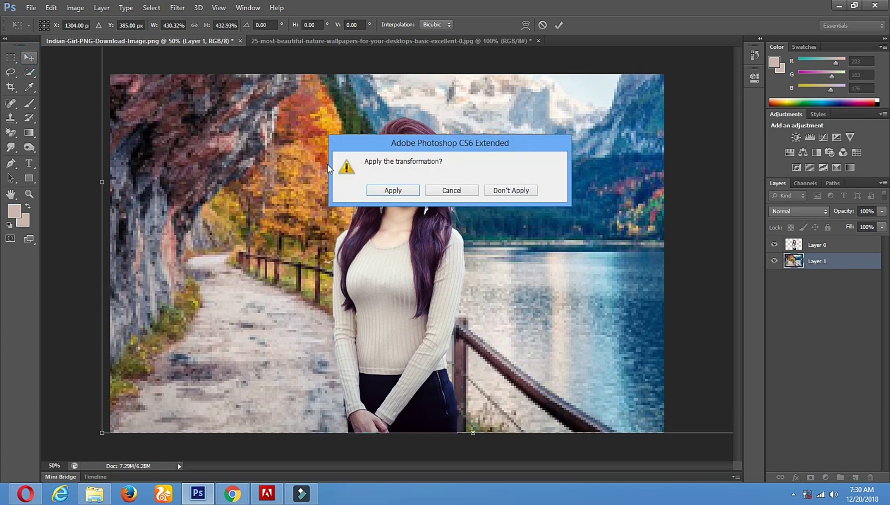
left_click(393, 190)
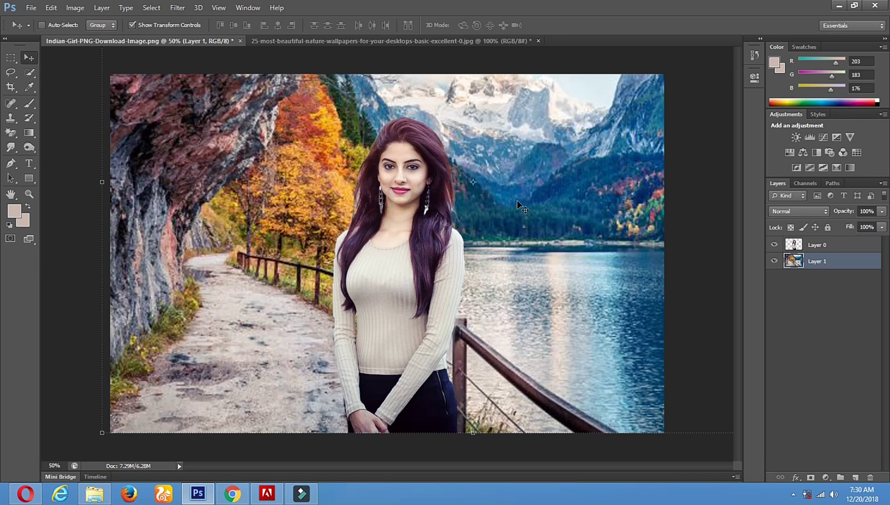
left_click_drag(304, 336, 316, 338)
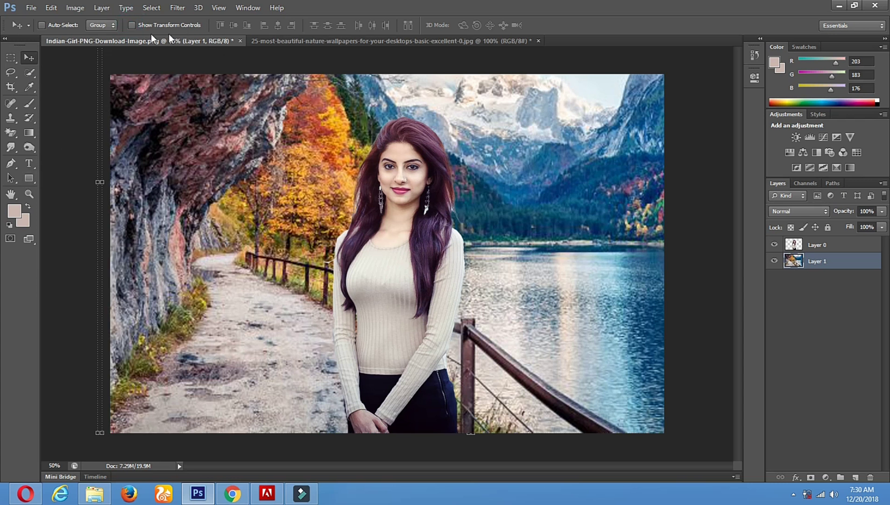
Step: Burn the light hair edges on both sides of the woman on Layer 0, using Midtones range and 50% exposure
left_click(29, 193)
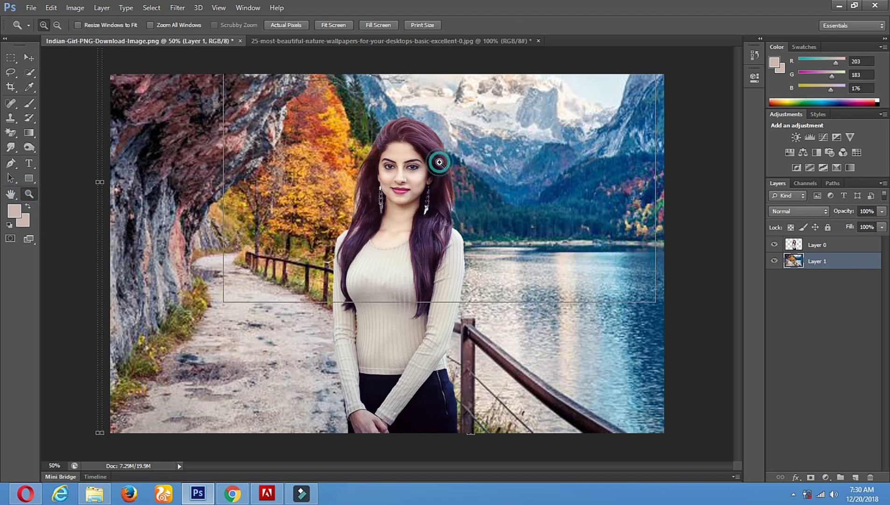
left_click(440, 161)
left_click(363, 201)
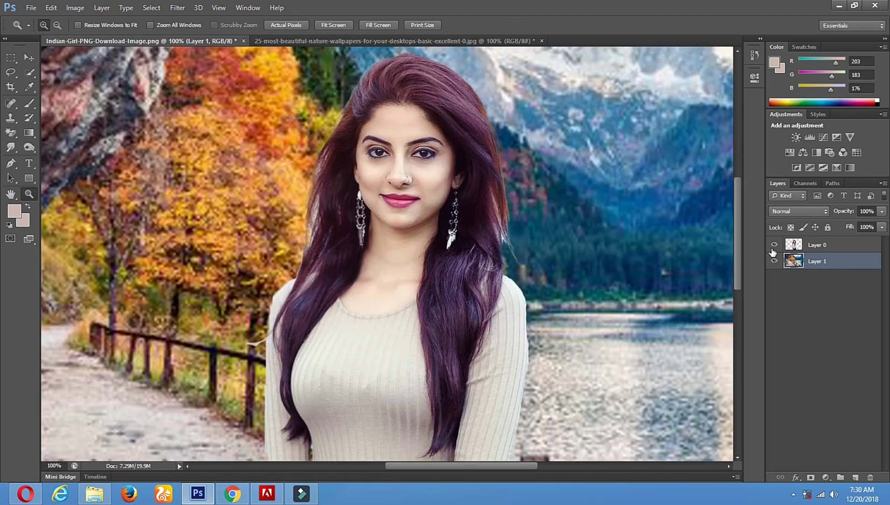
left_click(794, 245)
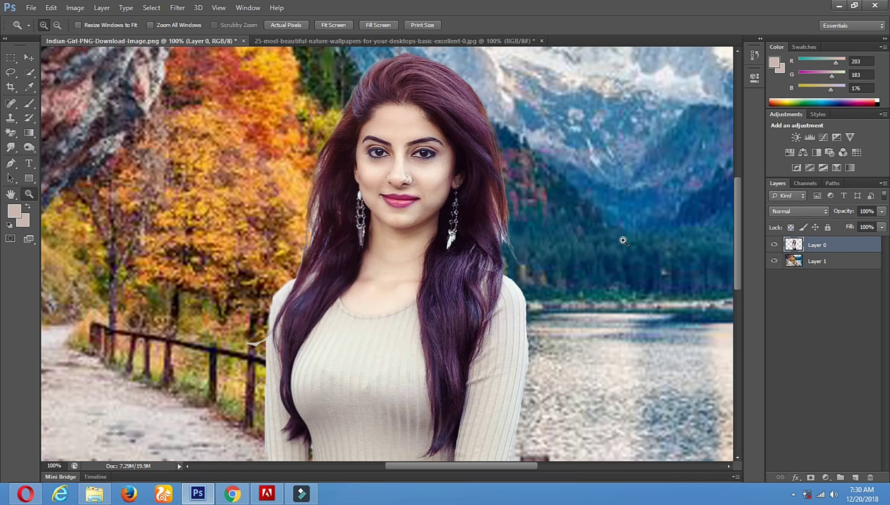
left_click(29, 147)
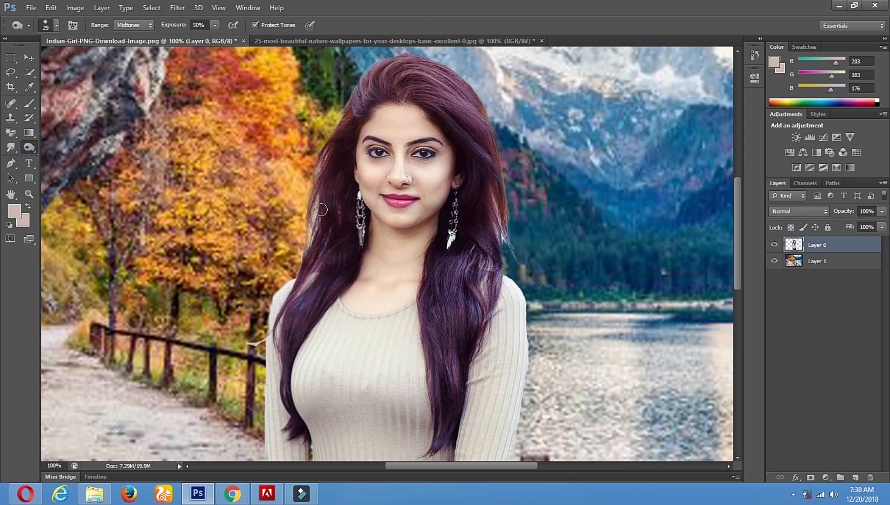
left_click_drag(314, 213, 310, 254)
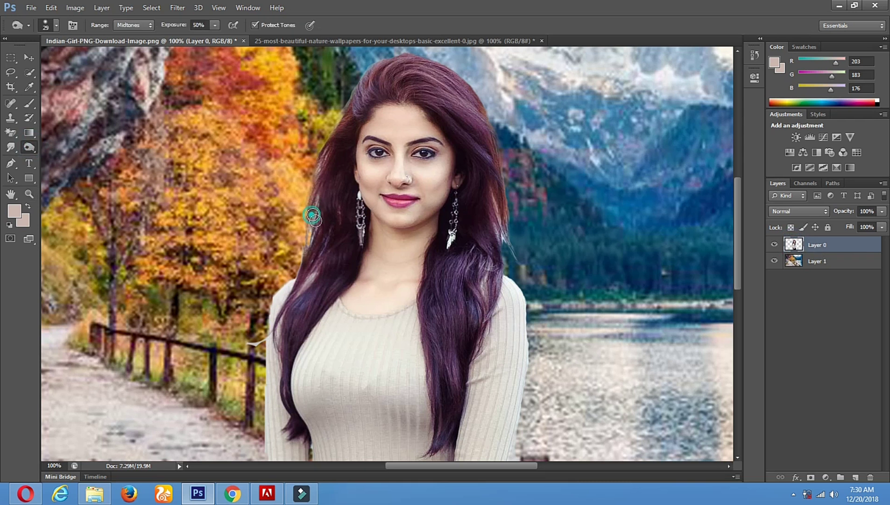
left_click_drag(316, 225, 319, 168)
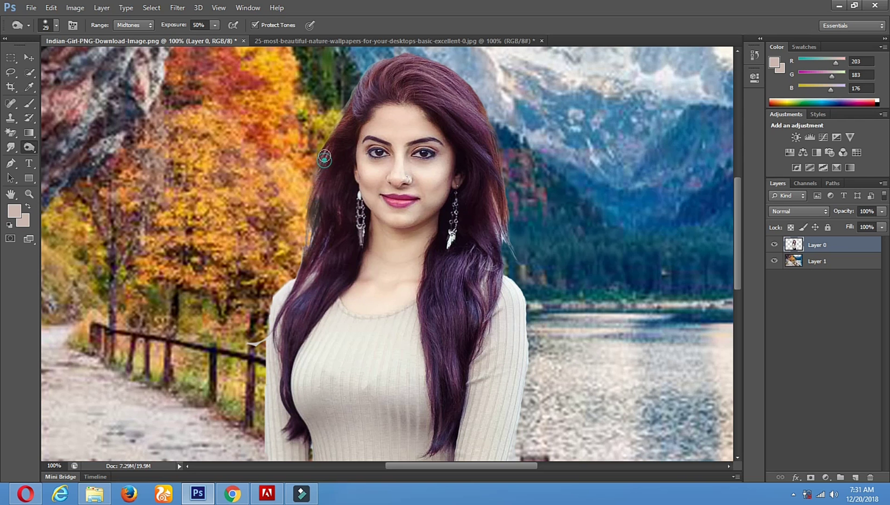
left_click_drag(319, 201, 313, 238)
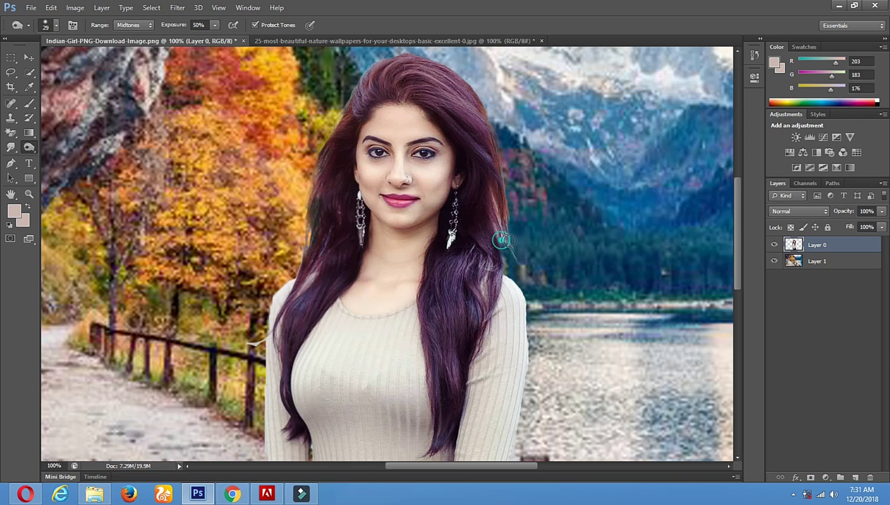
left_click_drag(497, 227, 502, 229)
left_click_drag(489, 186, 495, 225)
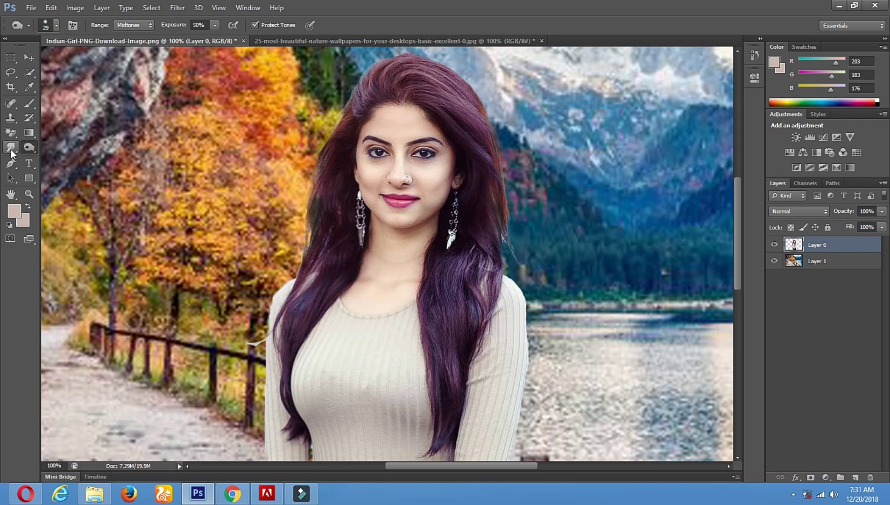
Step: Set up the Smudge tool with the 24 px spatter brush tip enlarged to 63 px
left_click(11, 150)
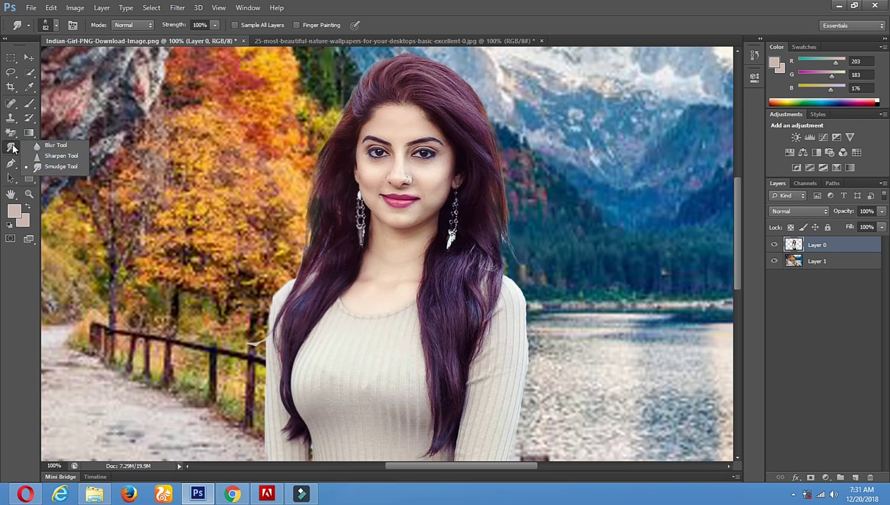
left_click(10, 133)
left_click(11, 147)
left_click(51, 167)
left_click(17, 149)
left_click(53, 167)
right_click(542, 258)
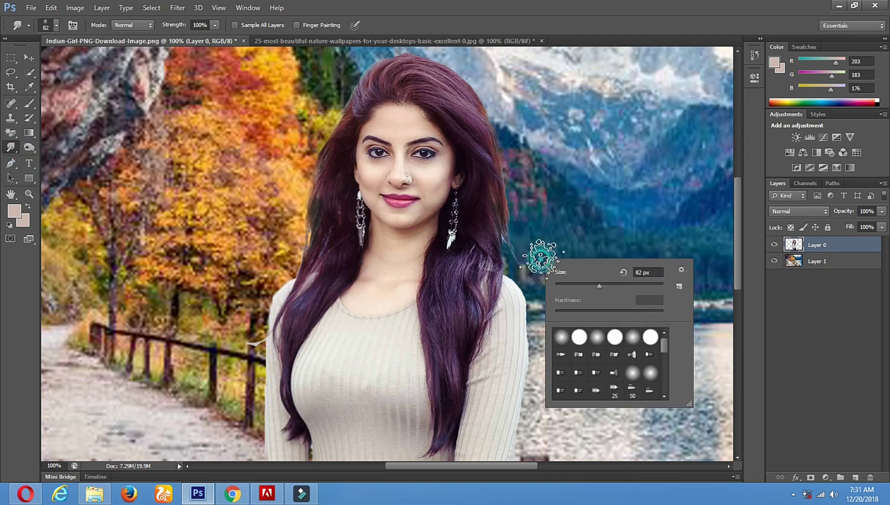
left_click_drag(664, 345, 666, 362)
left_click(651, 360)
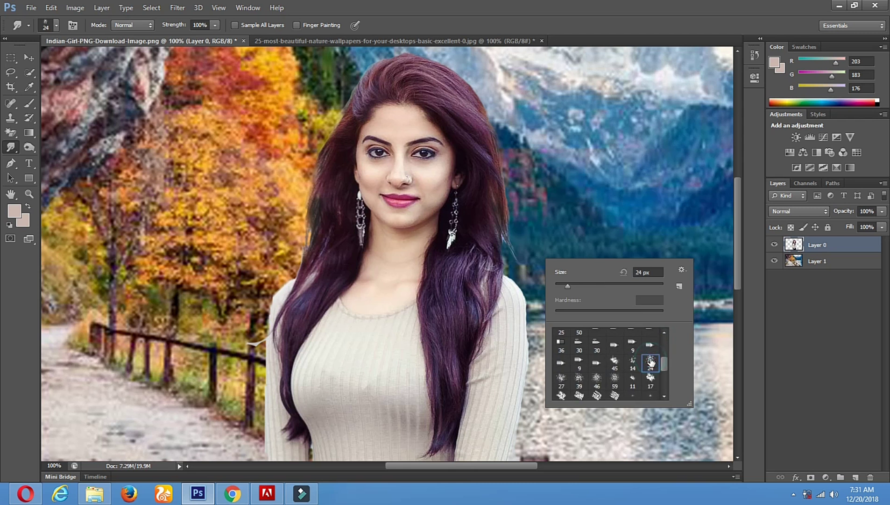
key("Return")
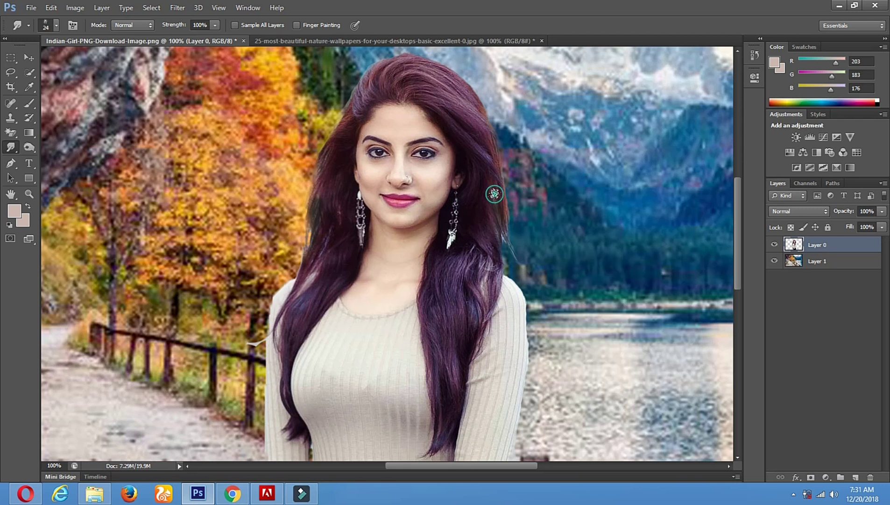
right_click(503, 198)
left_click_drag(539, 224, 552, 225)
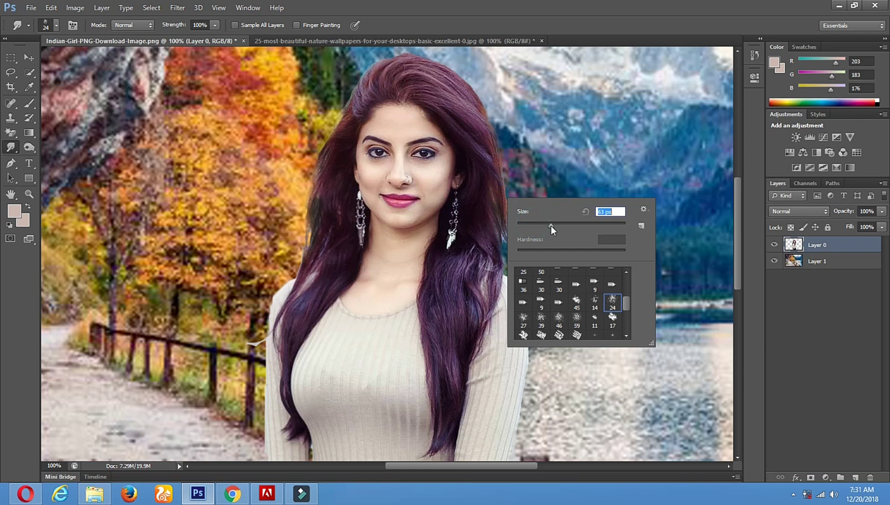
key("Return")
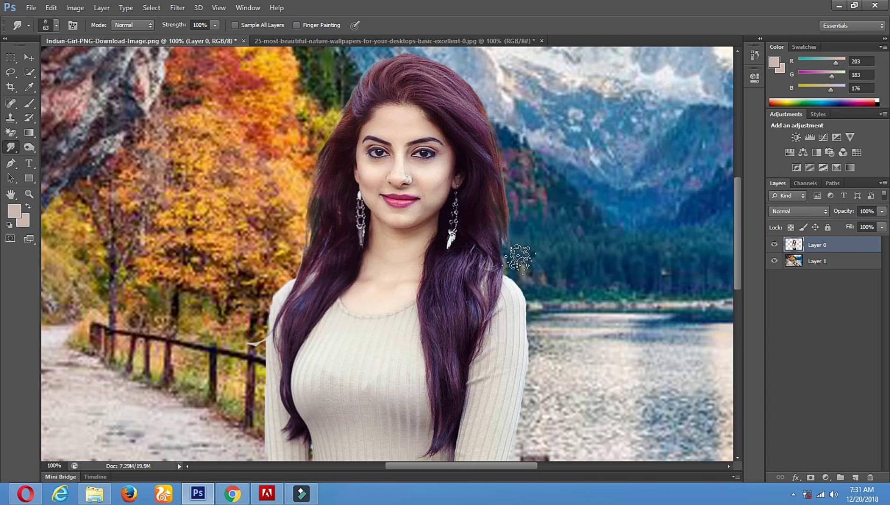
Step: Smudge the hair edges outward on both sides of the woman's face at 100% strength
left_click(318, 213)
left_click(324, 183)
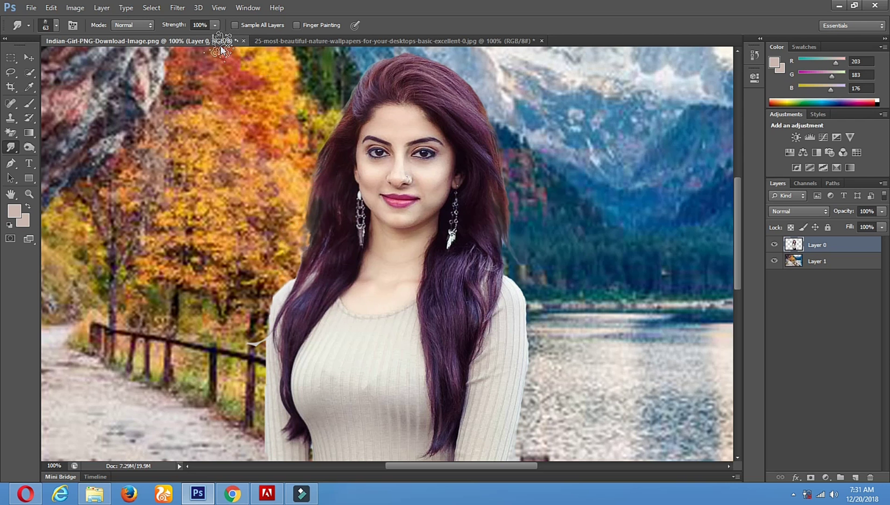
left_click(489, 160)
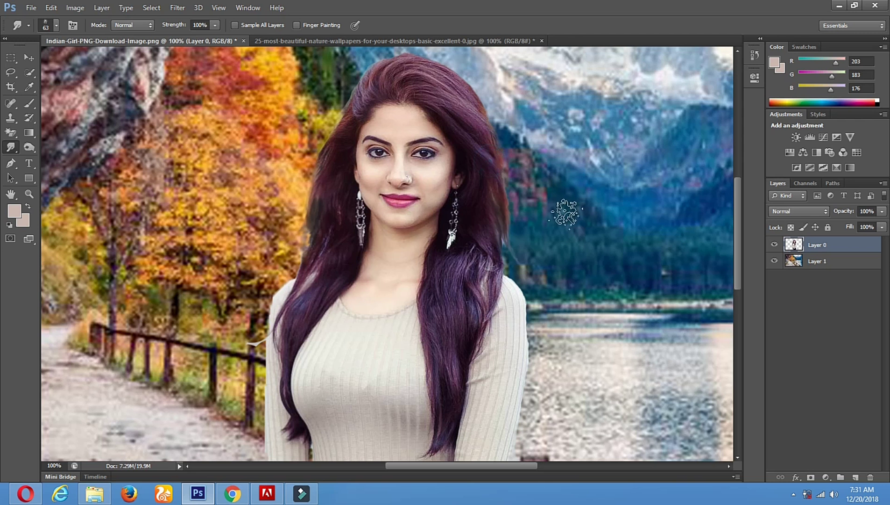
left_click(488, 139)
left_click(499, 183)
left_click(498, 215)
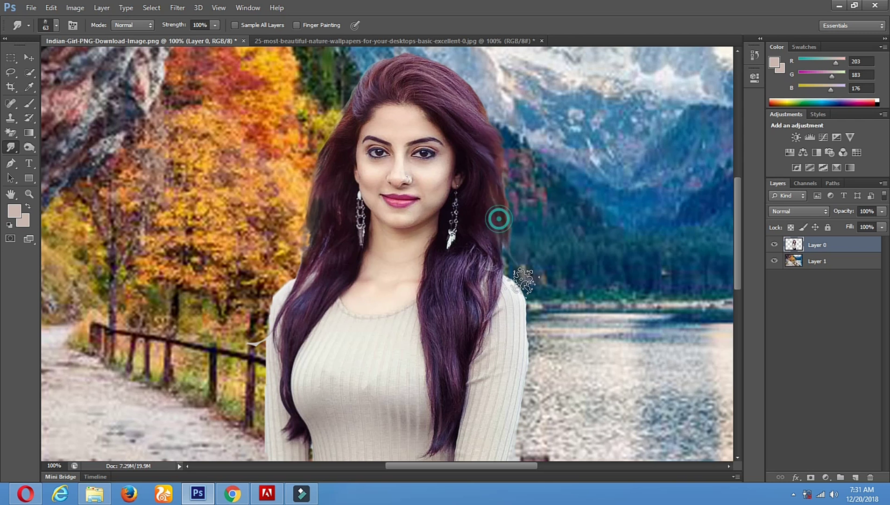
left_click(312, 215)
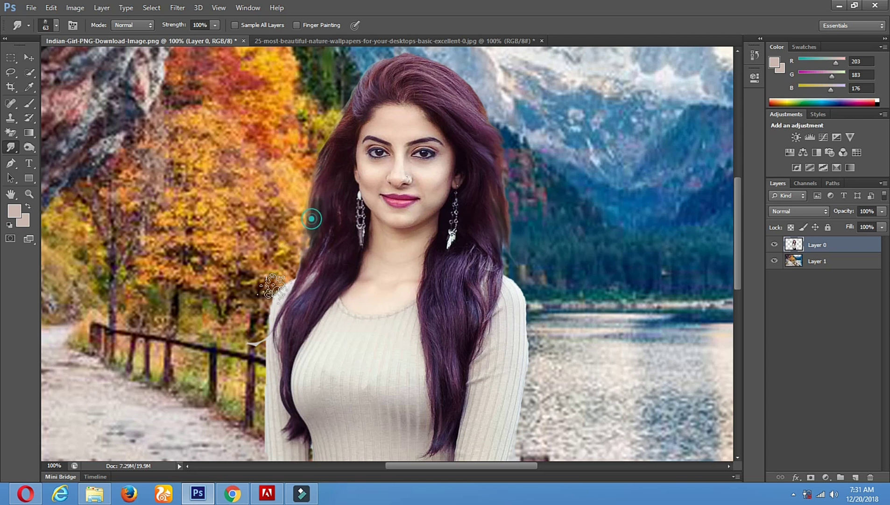
Step: Burn a spot on the hair edge beside the autumn trees and smudge the lower hair edges toward both shoulders
left_click(29, 148)
left_click(318, 212)
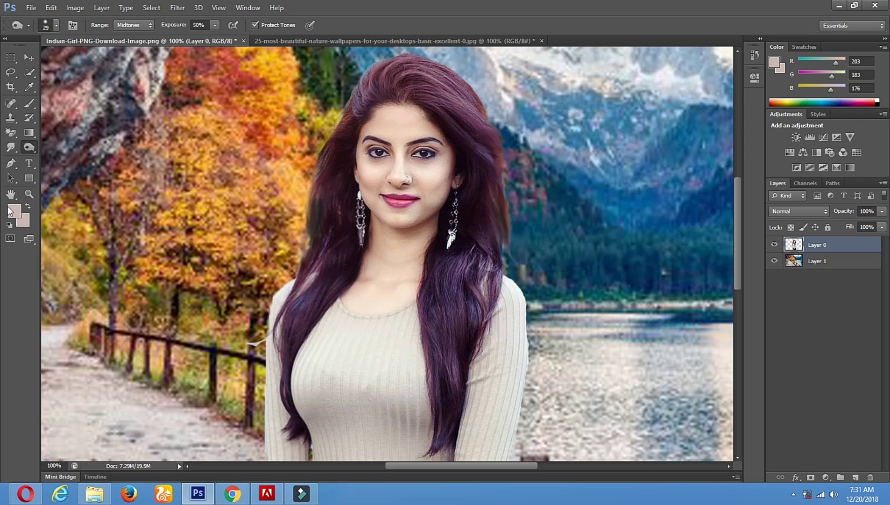
left_click(11, 147)
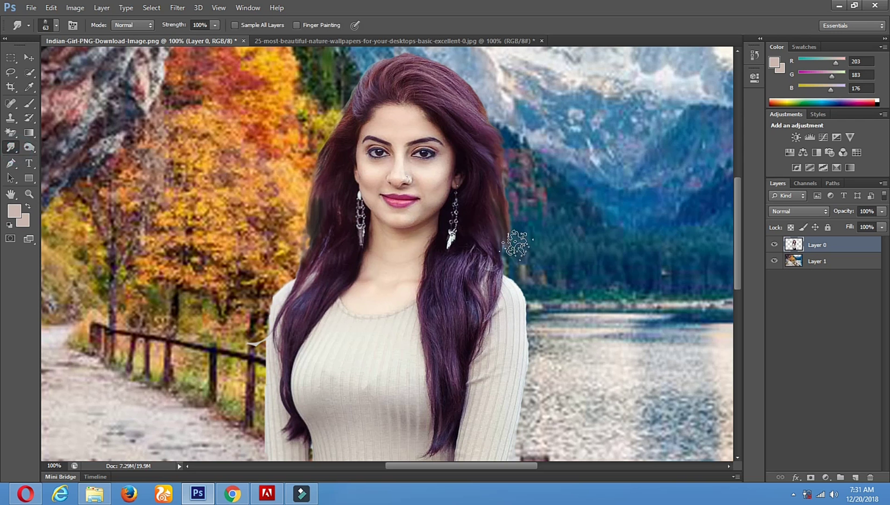
left_click_drag(493, 197, 497, 215)
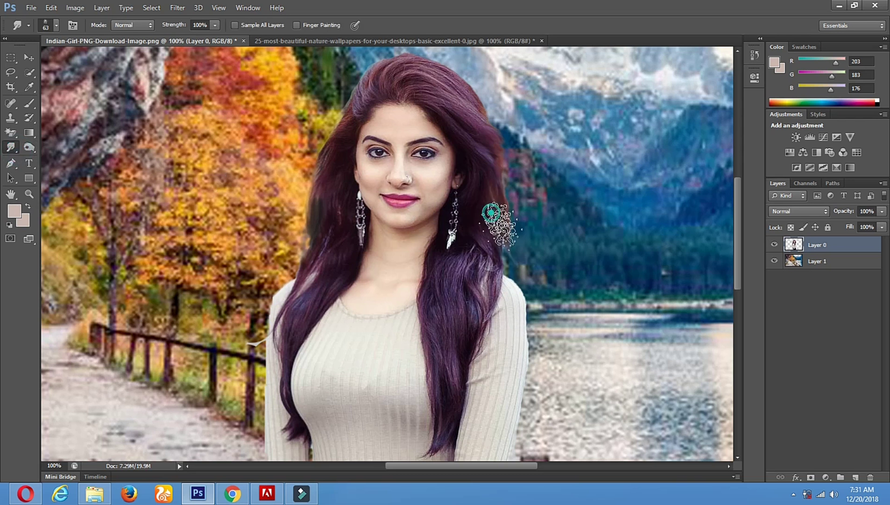
mouse_move(513, 256)
left_mouse_down()
mouse_move(493, 229)
mouse_move(518, 263)
left_mouse_up()
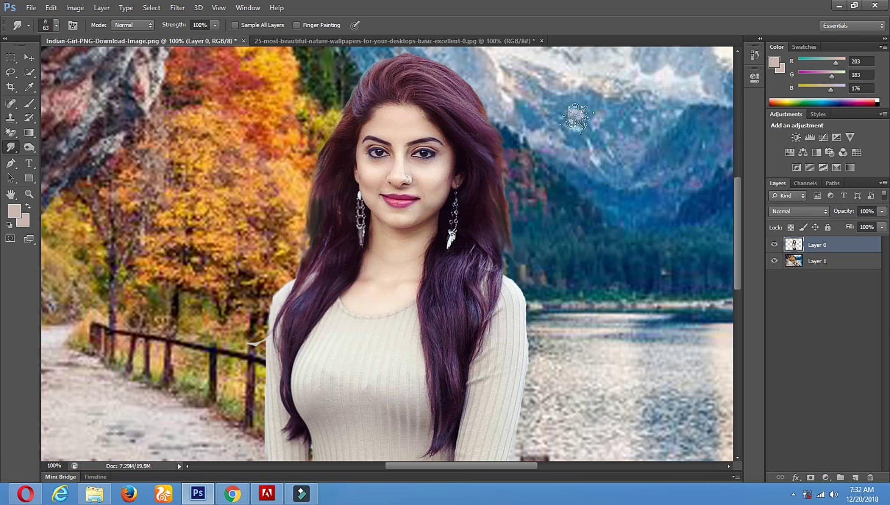
left_click_drag(318, 229, 299, 262)
left_click_drag(318, 228, 305, 247)
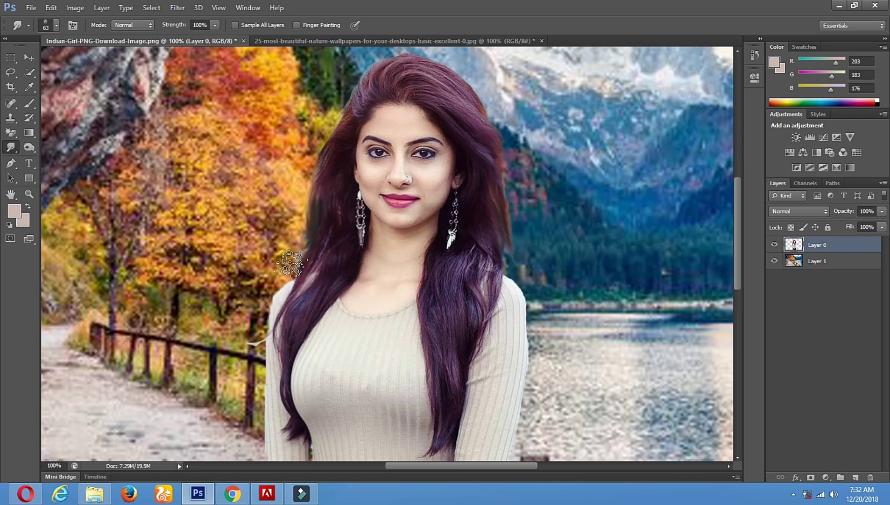
Step: Smudge the hair along the crown toward the mountains and undo the excess smudge strokes
scroll(480, 145, "up", 3)
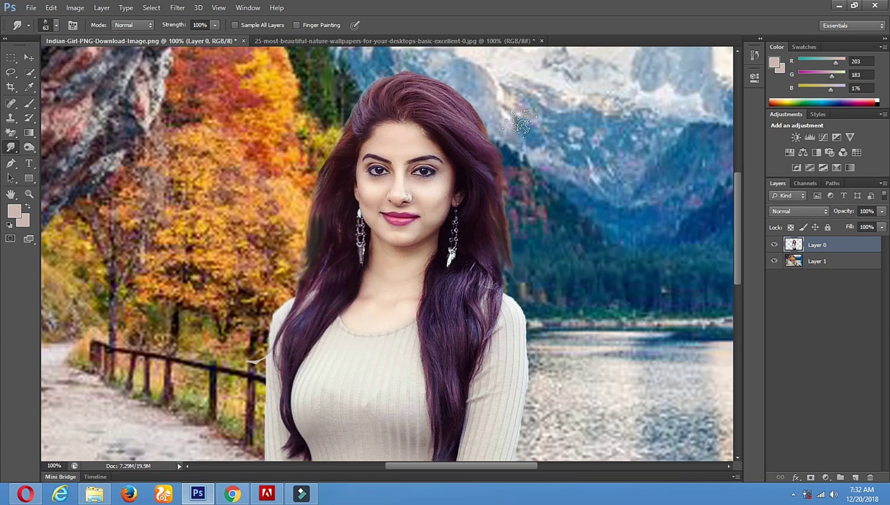
mouse_move(414, 101)
left_mouse_down()
mouse_move(463, 96)
mouse_move(452, 111)
mouse_move(506, 137)
mouse_move(482, 136)
mouse_move(503, 153)
mouse_move(466, 116)
mouse_move(469, 127)
mouse_move(499, 133)
left_mouse_up()
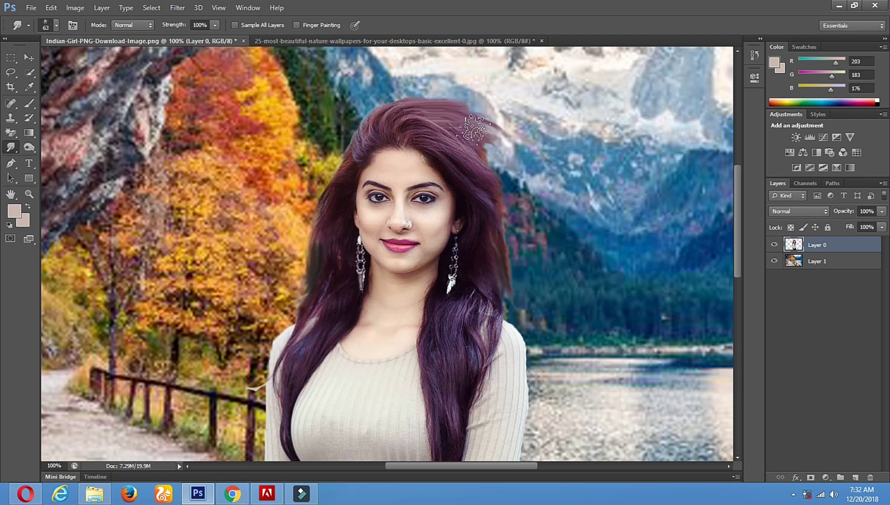
left_click(74, 8)
mouse_move(51, 8)
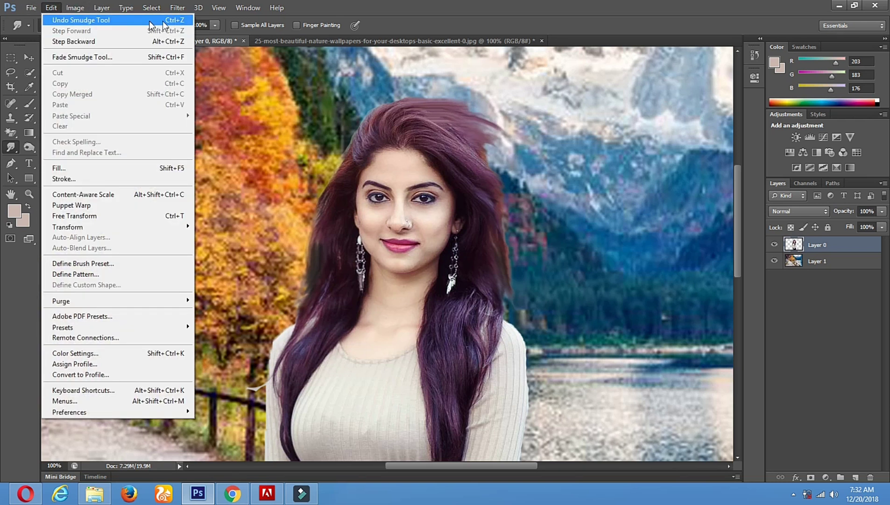
left_click(183, 25)
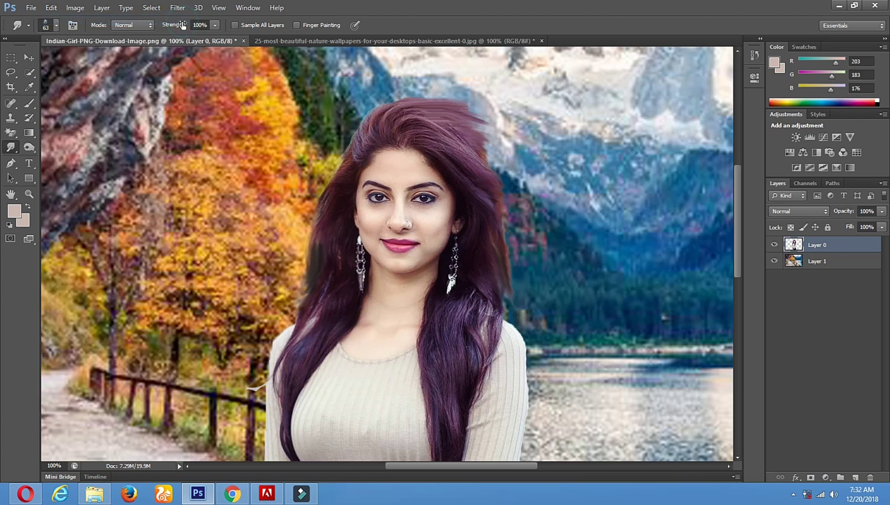
key("ctrl+alt+z")
key("ctrl+alt+z")
key("ctrl+alt+z")
key("ctrl+alt+z")
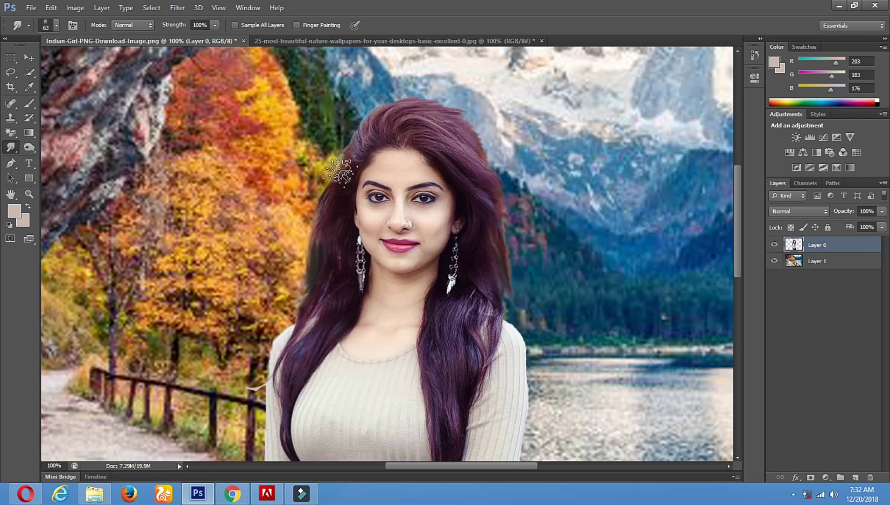
Step: Smudge the hair edges beside the cheeks and earrings on both sides to soften them further
left_click(323, 204)
left_click_drag(322, 205, 318, 249)
left_click(493, 239)
left_click_drag(484, 204, 494, 228)
left_click(493, 229)
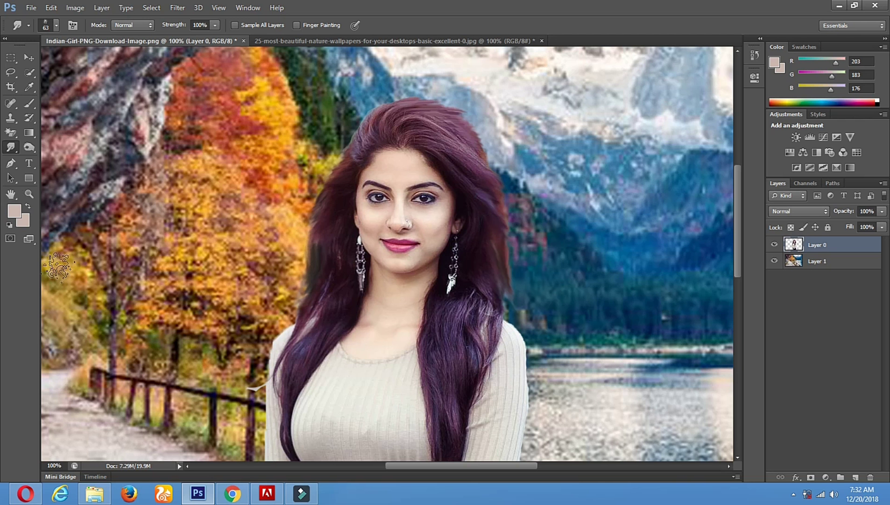
Step: Examine how the woman's smudged hair blends with the wallpaper across the whole composition at 50% zoom
left_click(29, 193)
left_click(325, 269)
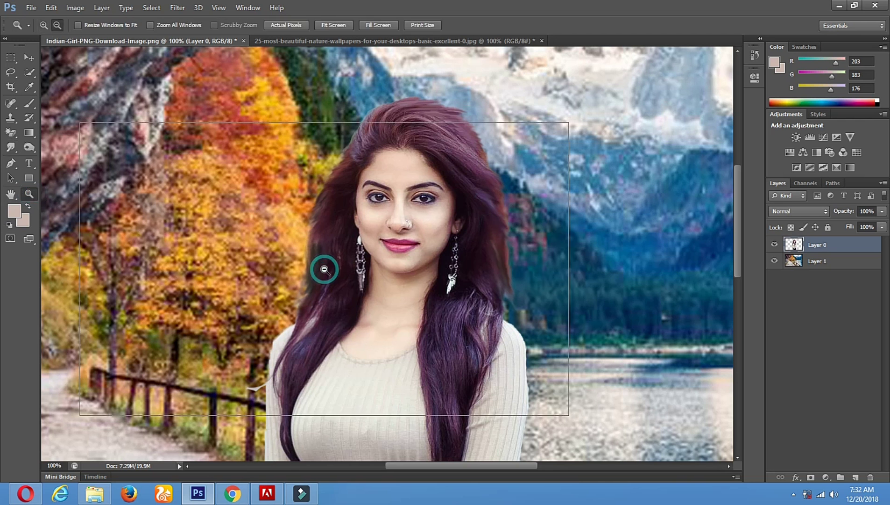
left_click(355, 252)
left_click(355, 253, "alt")
left_click(355, 253, "alt")
left_click(355, 252, "alt")
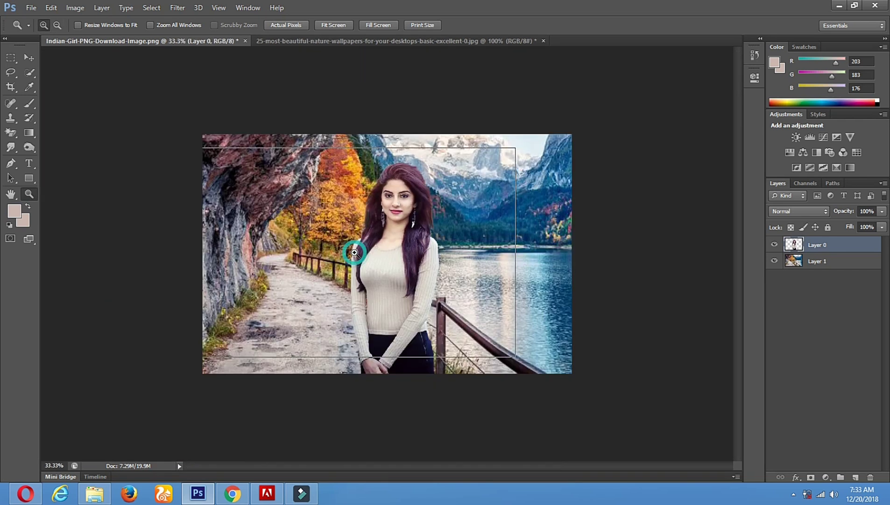
left_click(354, 253)
left_click(34, 58)
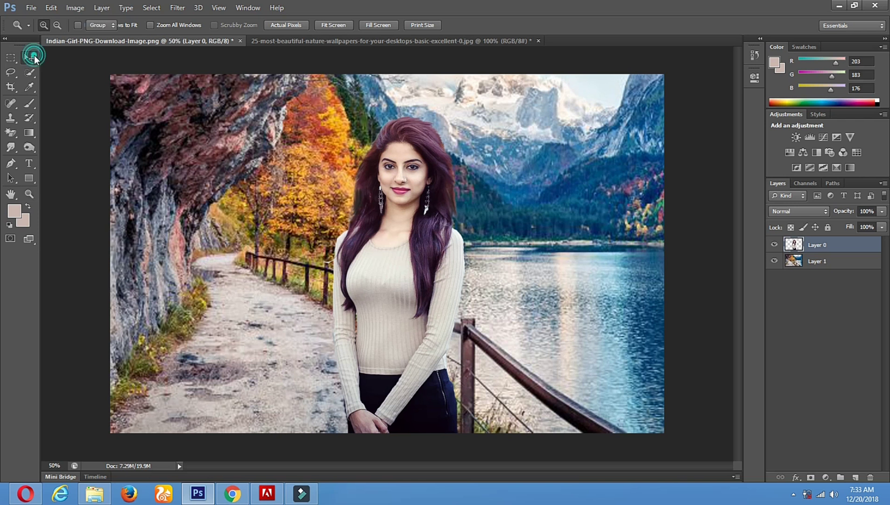
right_click(235, 178)
left_click(243, 151)
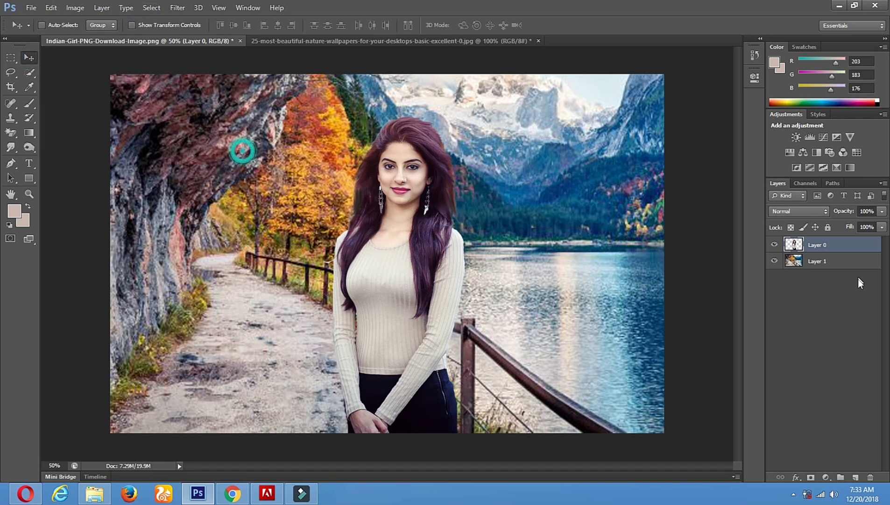
Step: Brighten the wallpaper layer's midtones with Curves, mapping input 127 to output 146
left_click(817, 261)
left_click(71, 7)
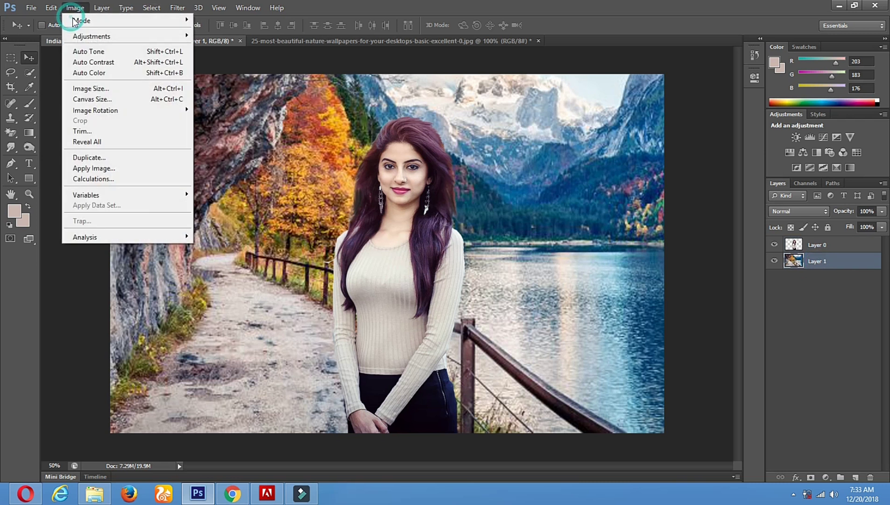
mouse_move(85, 36)
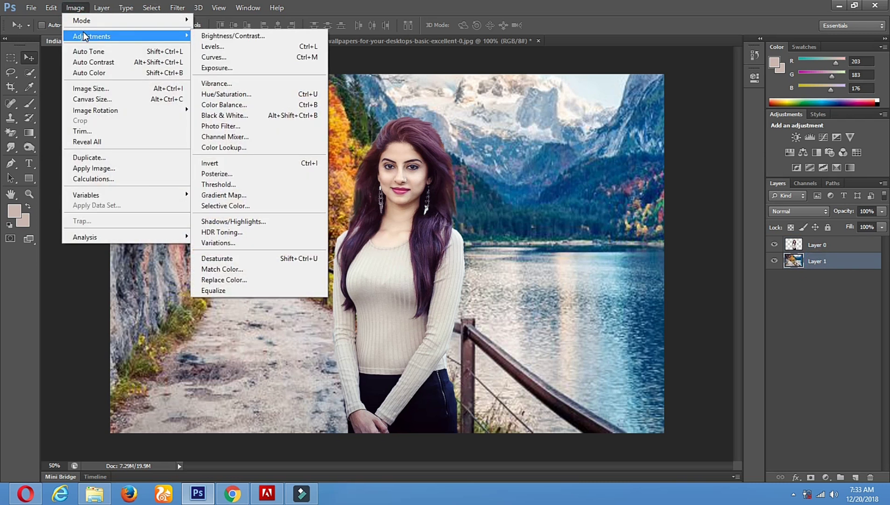
left_click(237, 58)
left_click(710, 191)
mouse_move(710, 192)
left_mouse_down()
mouse_move(701, 186)
mouse_move(708, 188)
left_mouse_up()
left_click(703, 188)
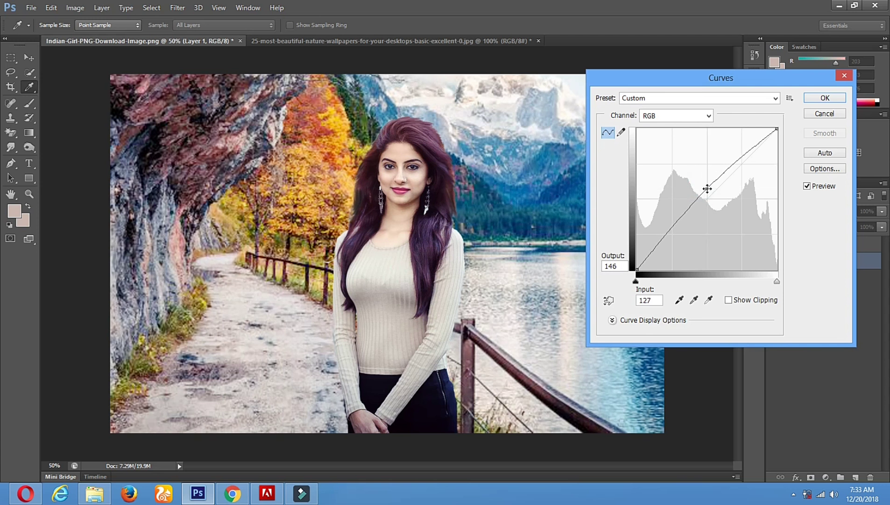
left_click(807, 97)
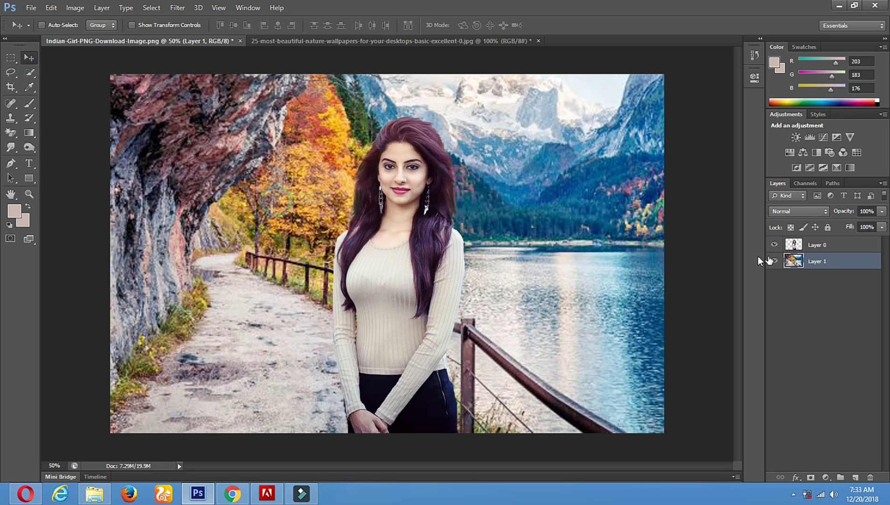
Step: Shift the wallpaper layer's hue to +7 with Hue/Saturation
left_click(75, 8)
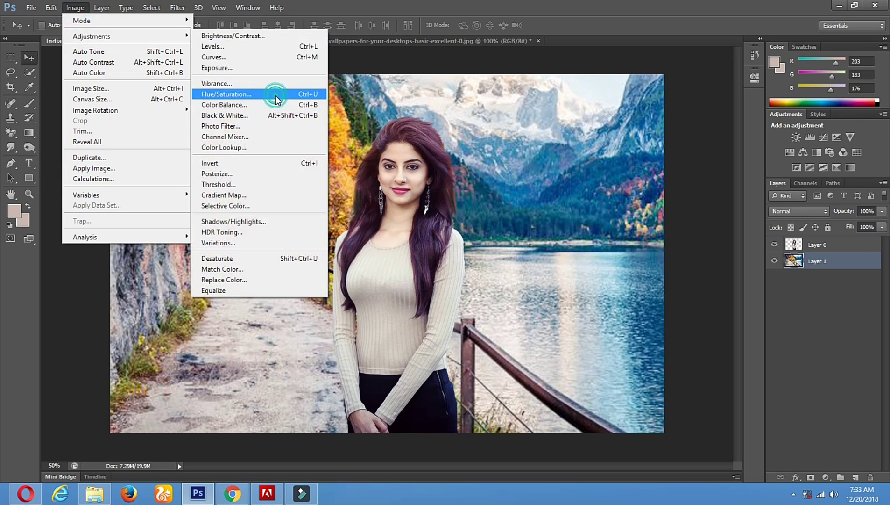
left_click(277, 98)
mouse_move(713, 135)
left_mouse_down()
mouse_move(702, 136)
mouse_move(722, 137)
left_mouse_up()
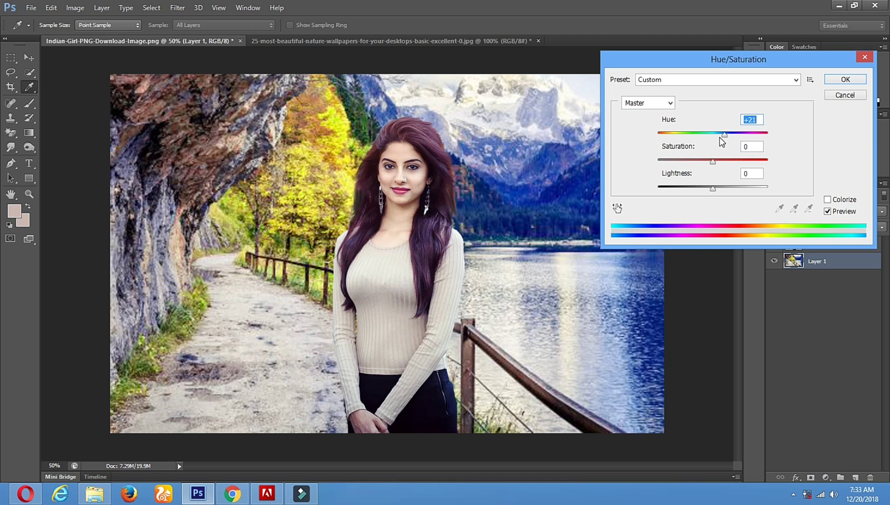
left_click_drag(726, 138, 718, 139)
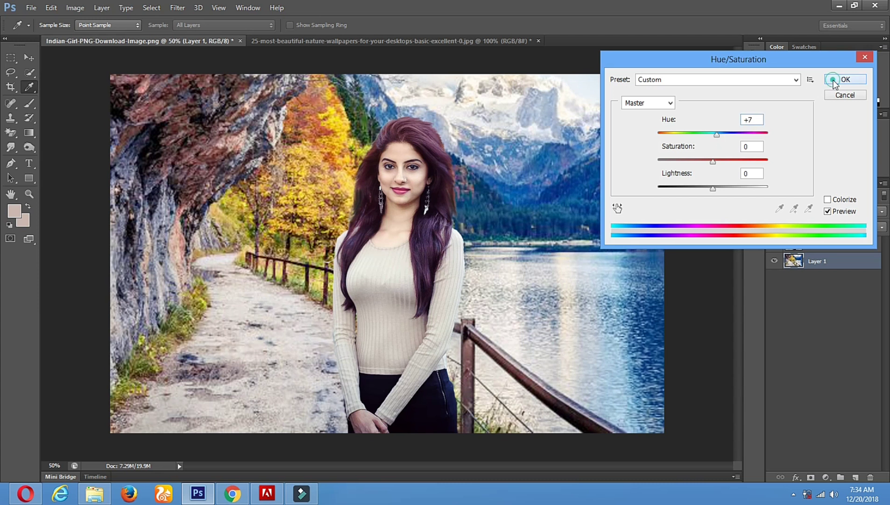
left_click(837, 80)
key("v")
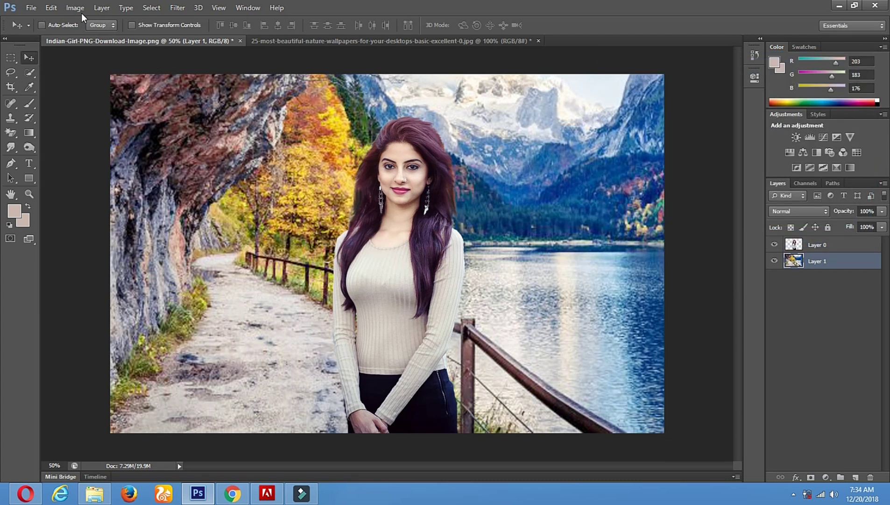
Step: Fine-tune the wallpaper layer with Levels by slightly lowering the output white level and brightening the midtones
left_click(76, 9)
mouse_move(99, 36)
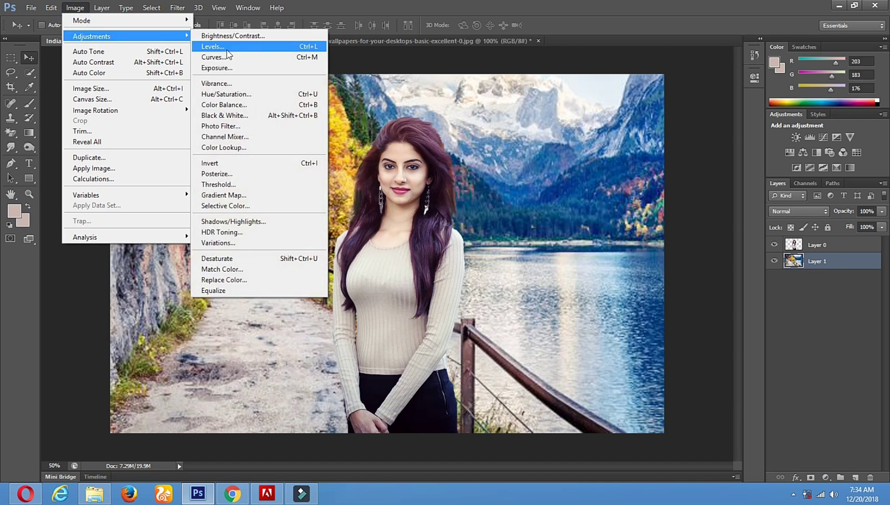
left_click(270, 51)
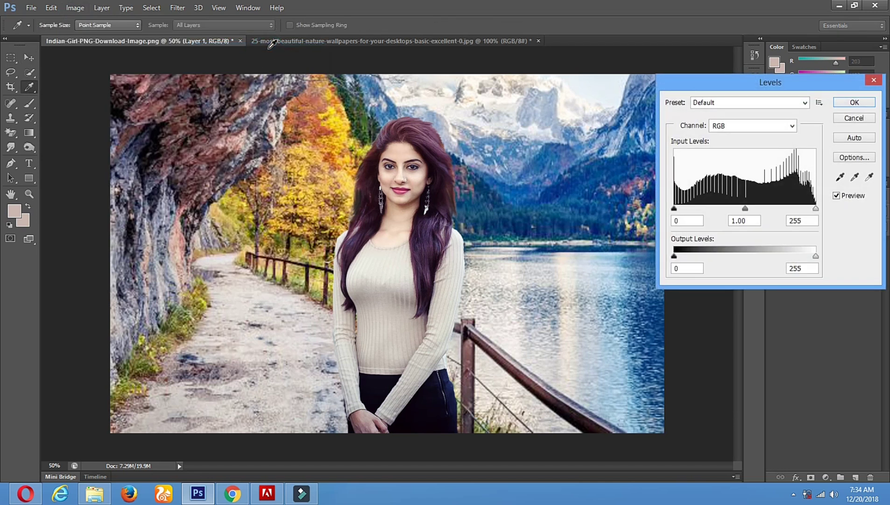
mouse_move(675, 255)
left_mouse_down()
mouse_move(687, 255)
mouse_move(667, 261)
left_mouse_up()
left_click_drag(818, 255, 812, 256)
mouse_move(816, 212)
left_mouse_down()
mouse_move(799, 209)
mouse_move(816, 213)
left_mouse_up()
mouse_move(746, 210)
left_mouse_down()
mouse_move(732, 208)
mouse_move(752, 208)
mouse_move(743, 213)
left_mouse_up()
left_click(854, 103)
key("v")
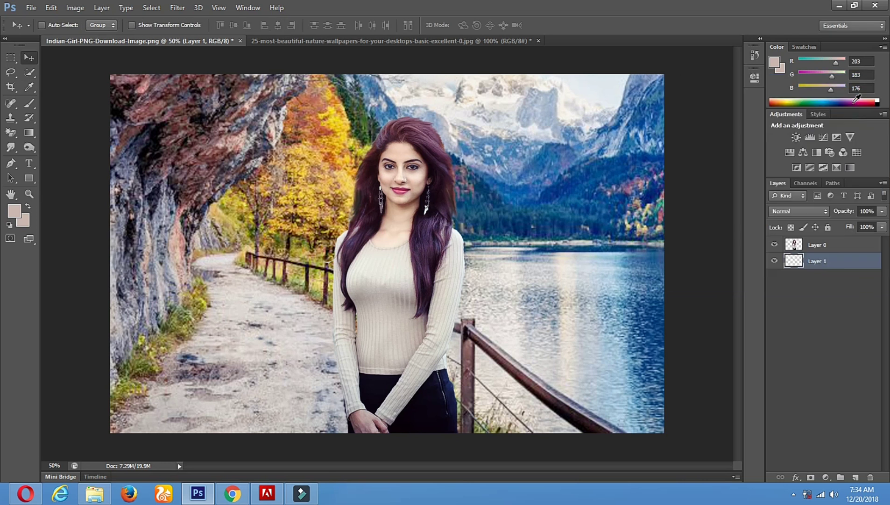
Step: Raise the wallpaper layer's saturation to +25 with Hue/Saturation
left_click(75, 7)
mouse_move(86, 39)
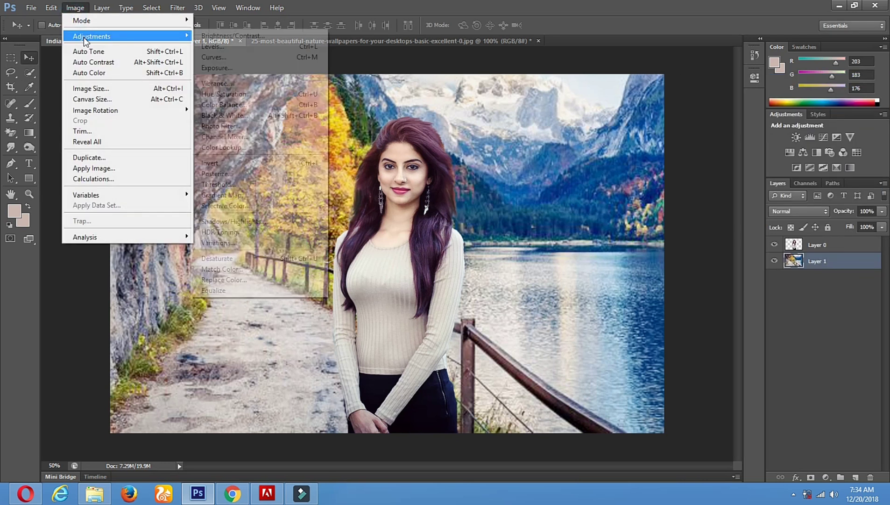
left_click(246, 97)
left_click_drag(713, 161, 733, 160)
left_click(730, 162)
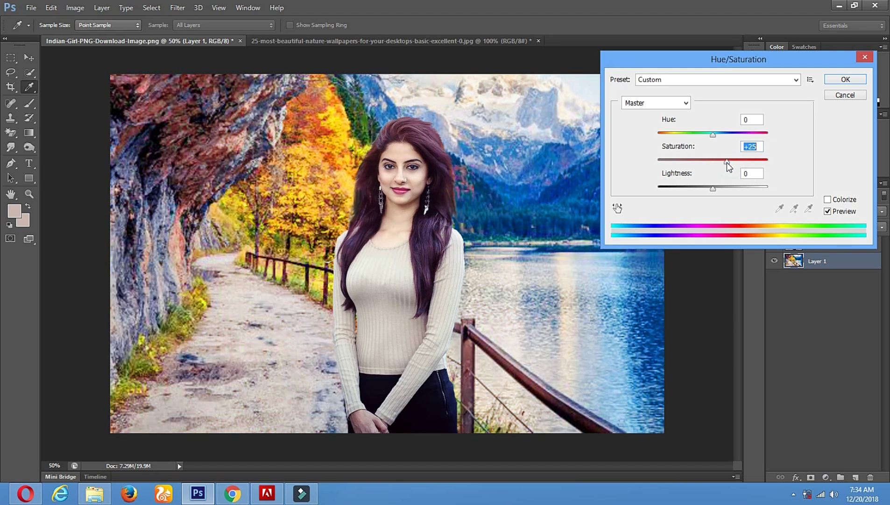
left_click(835, 80)
Step: Start HDR Toning, accept flattening the document, and set the edge glow radius to 138 px and strength to 2.31
left_click(72, 9)
mouse_move(94, 36)
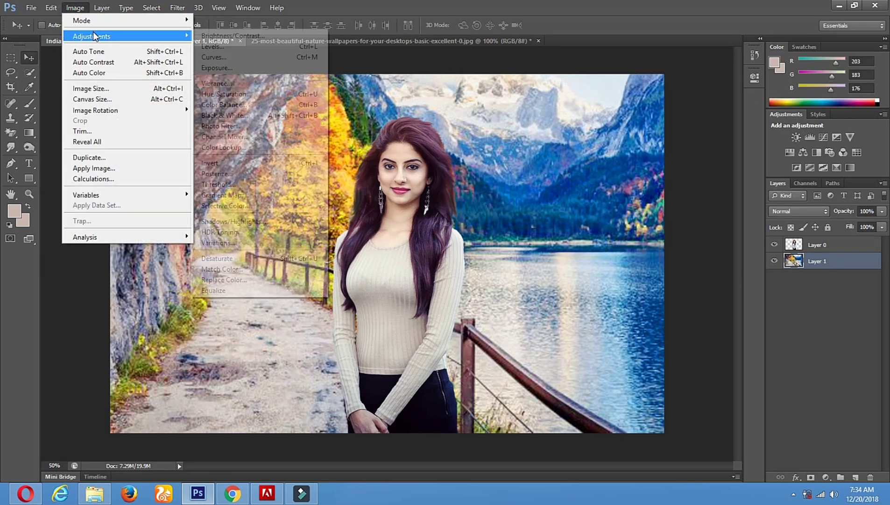
left_click(239, 233)
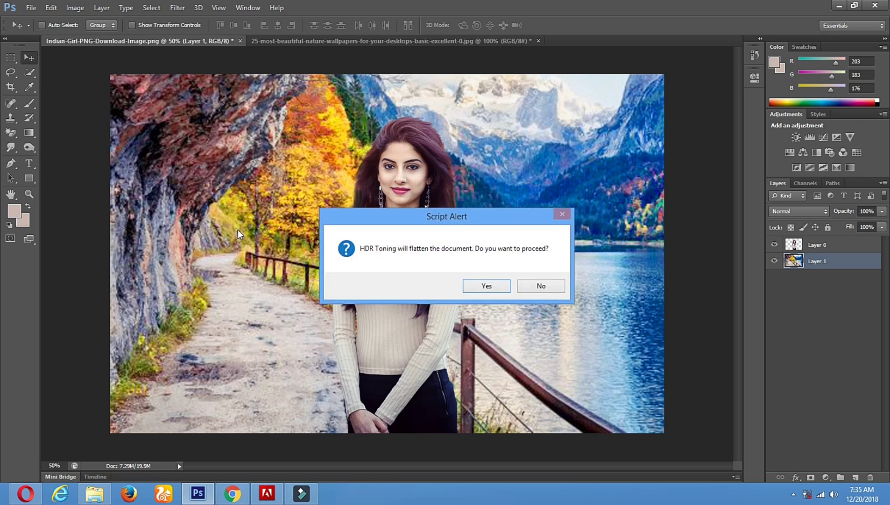
left_click(486, 287)
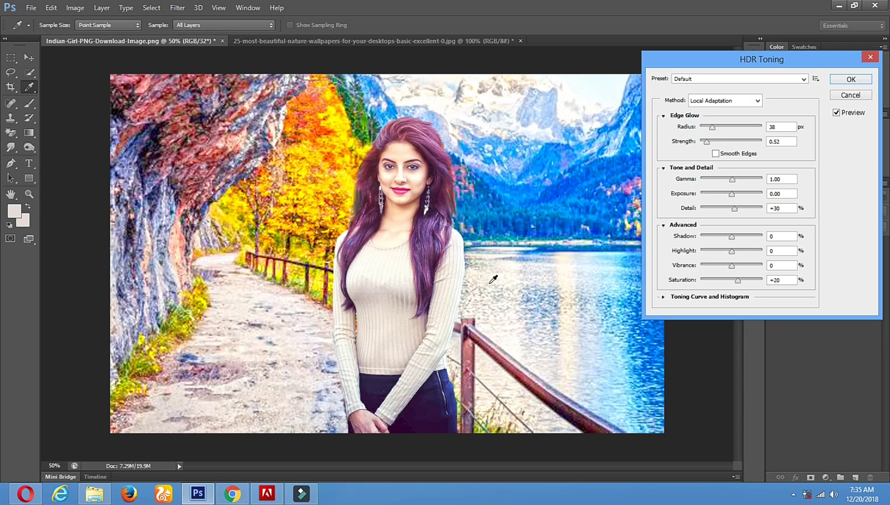
left_click_drag(713, 128, 751, 125)
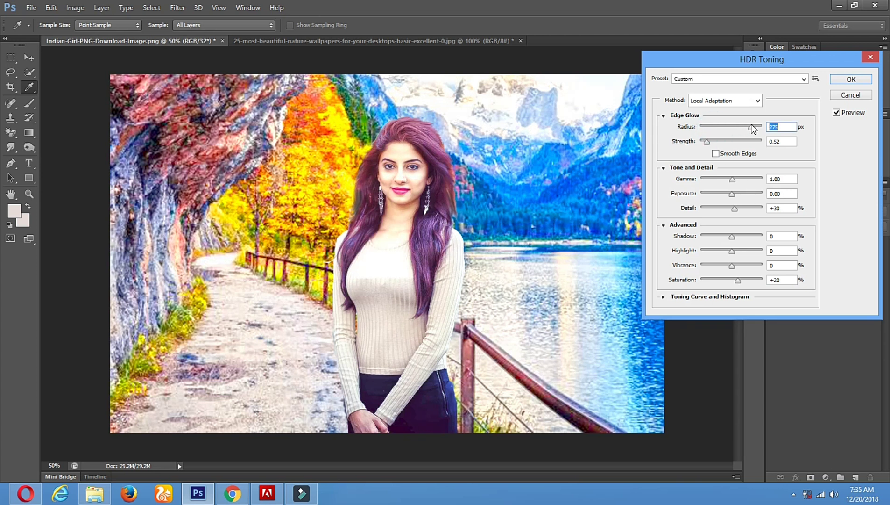
left_click_drag(751, 124, 712, 125)
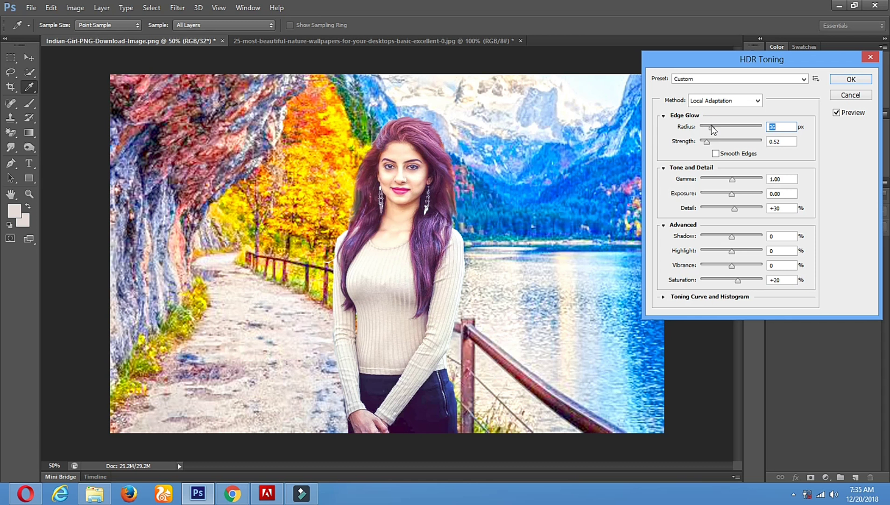
left_click_drag(709, 128, 730, 125)
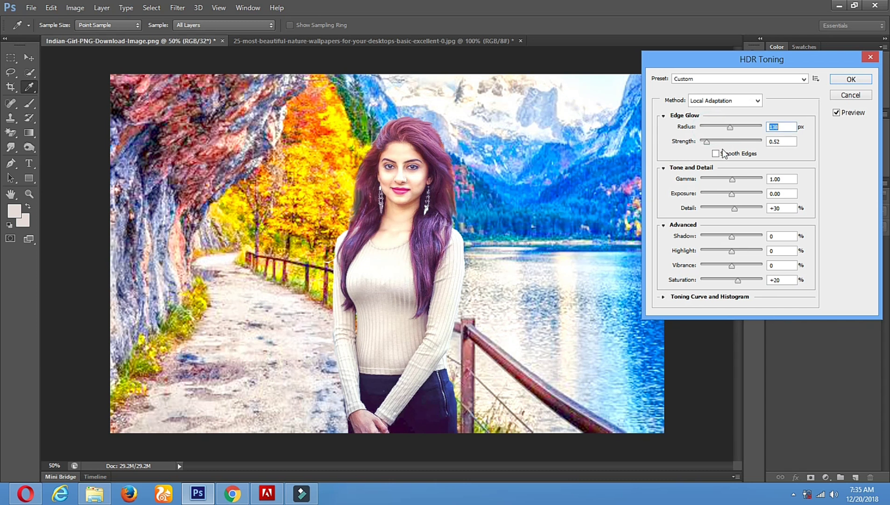
left_click_drag(711, 142, 736, 142)
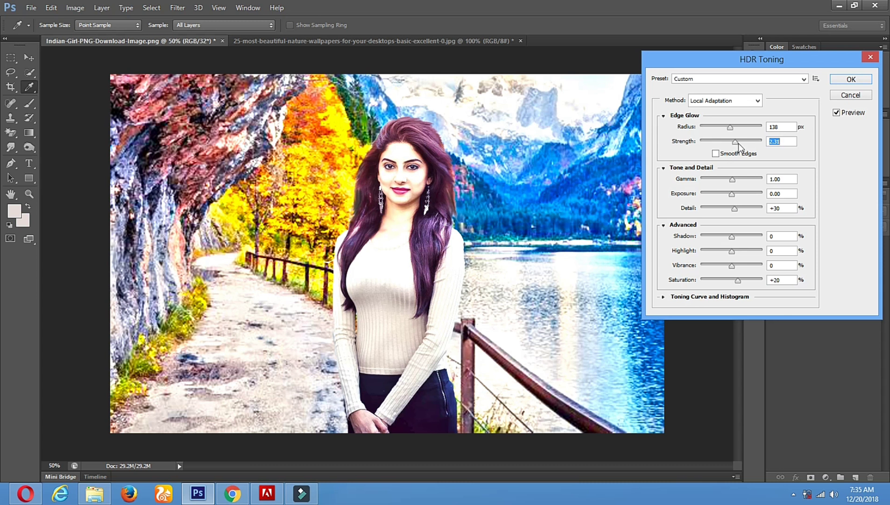
Step: Set HDR gamma 0.40, exposure +0.41, detail +24%, shadow -50% and highlight -19%, raise the vibrance slightly, and apply the toning
left_click_drag(732, 182, 751, 182)
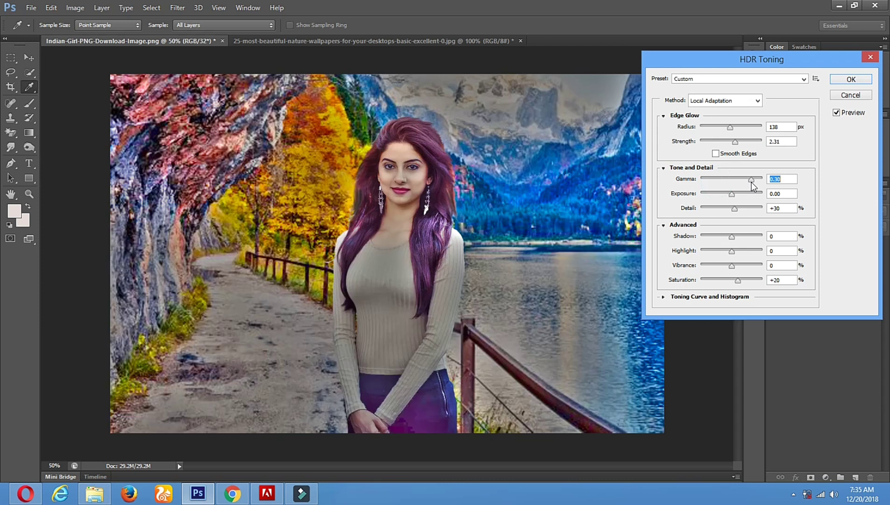
left_click(748, 182)
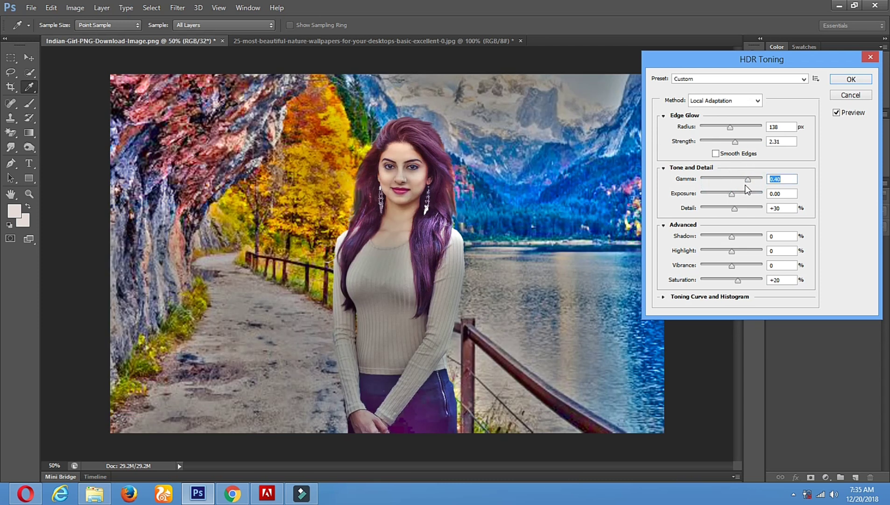
left_click_drag(732, 193, 727, 255)
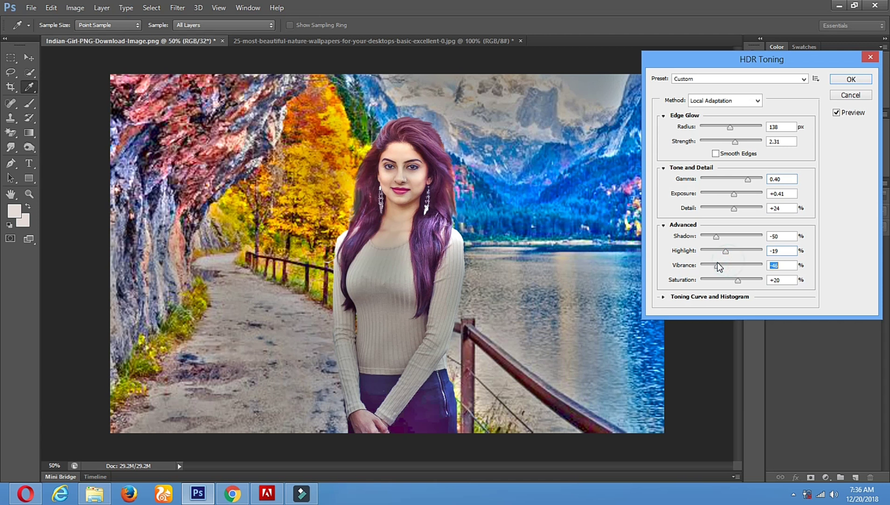
mouse_move(729, 265)
left_mouse_down()
mouse_move(722, 264)
mouse_move(739, 266)
left_mouse_up()
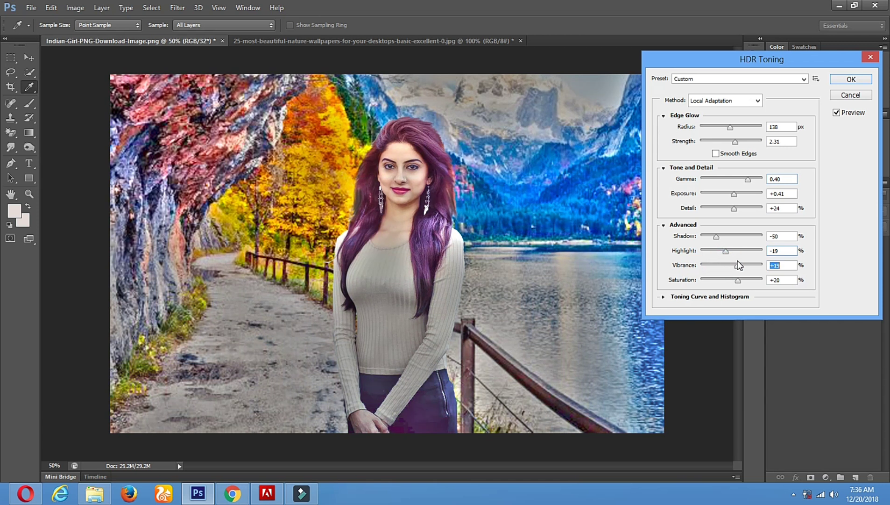
left_click(844, 79)
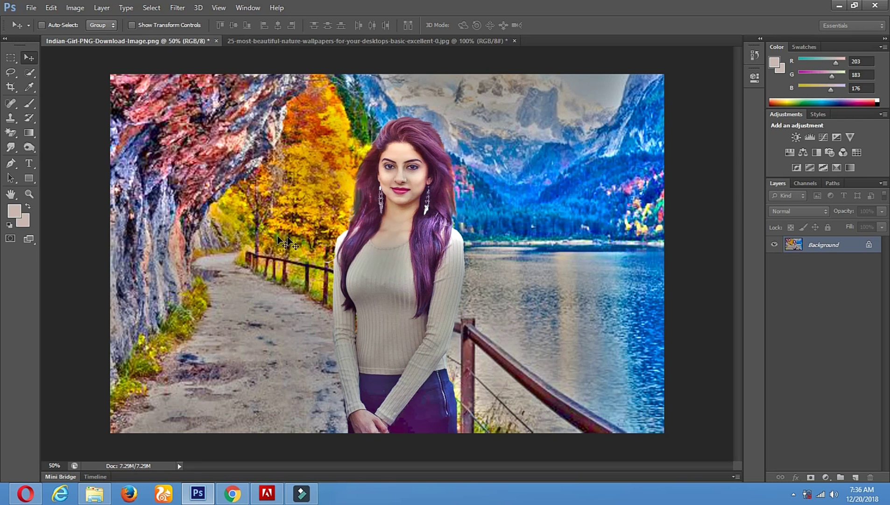
Step: Save the finished composition to the desktop as a JPEG named new1 with quality 8 and progressive format
left_click(31, 7)
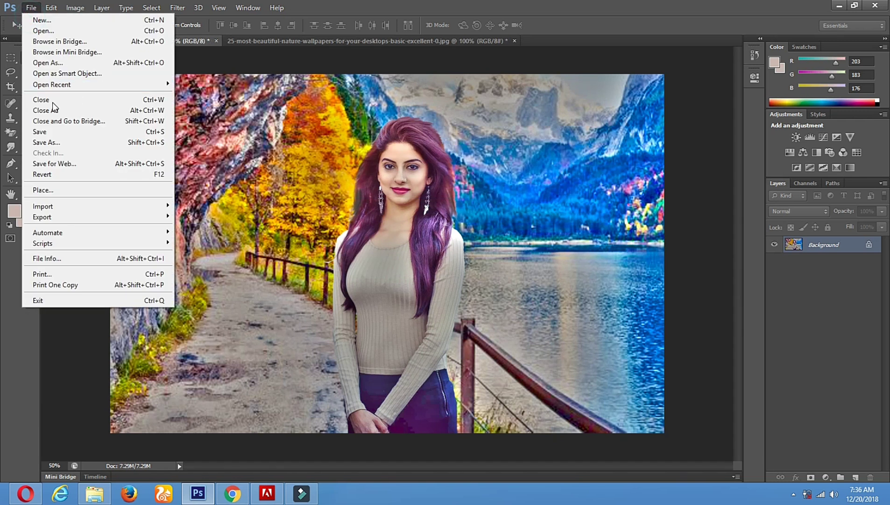
left_click(58, 144)
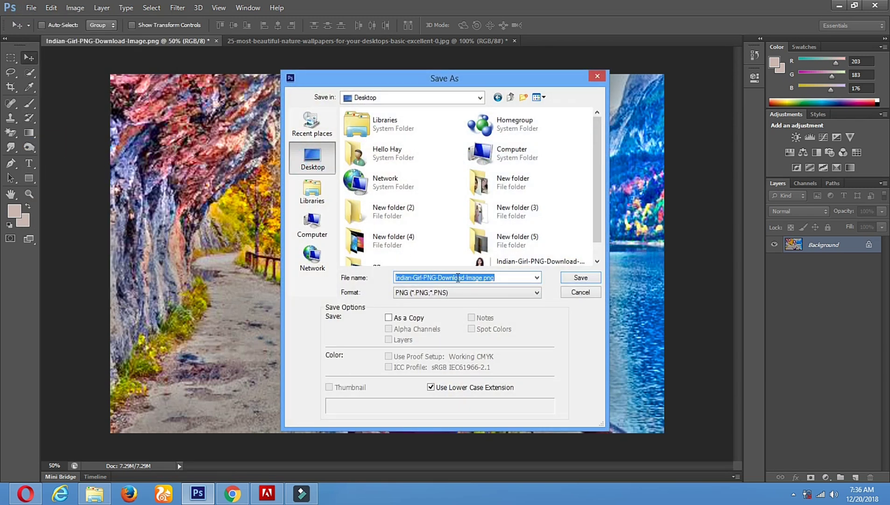
type("plz subscribe channel thankew")
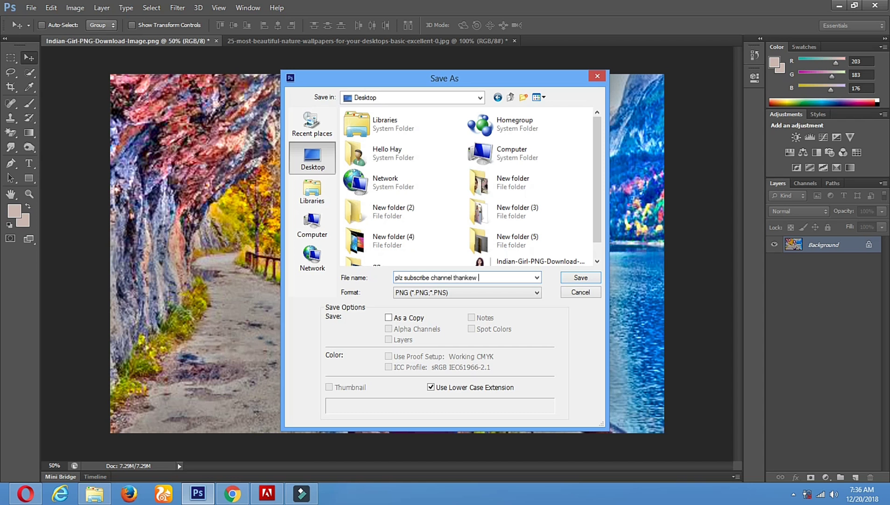
left_click_drag(491, 276, 302, 277)
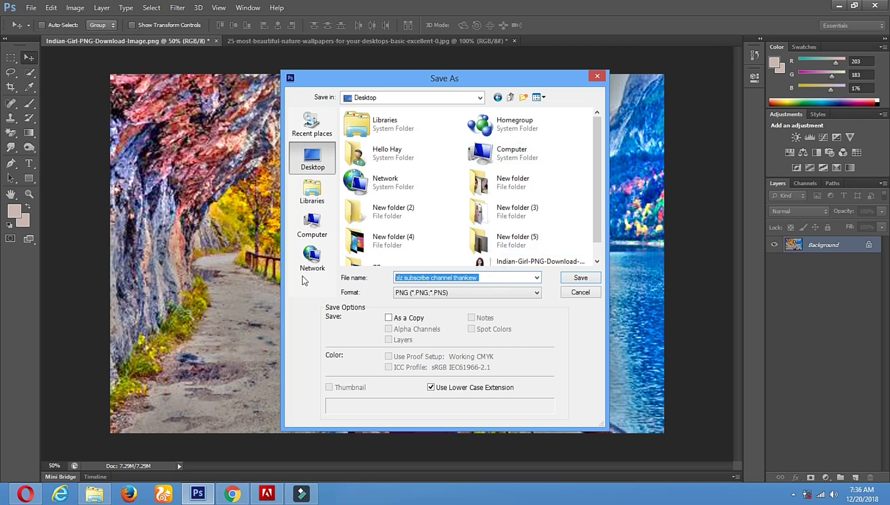
type("new1")
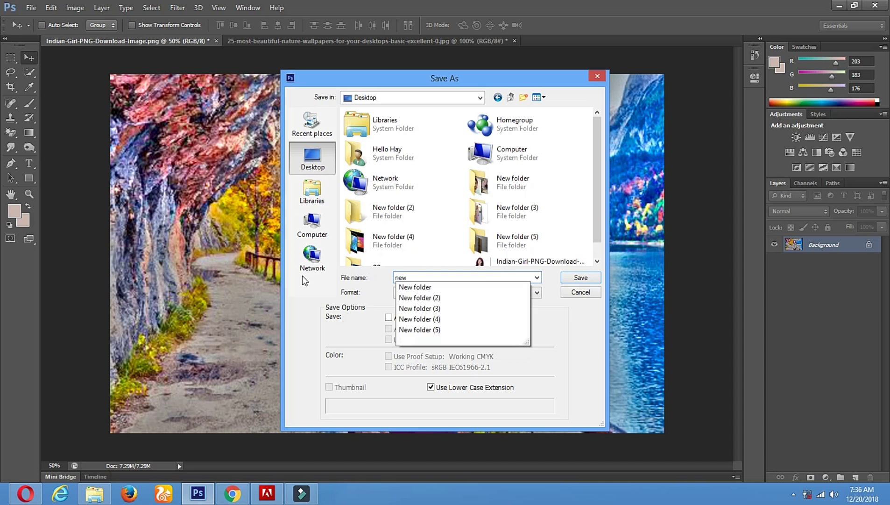
left_click(485, 294)
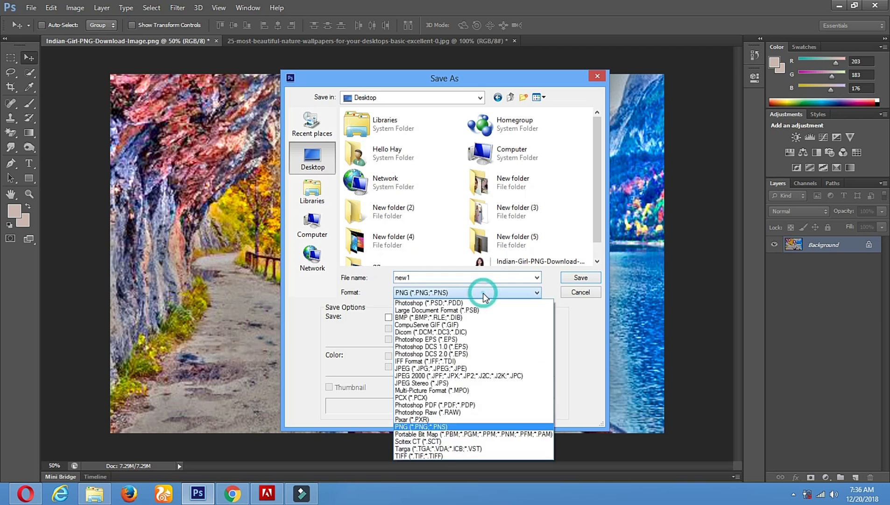
left_click(438, 369)
left_click(582, 279)
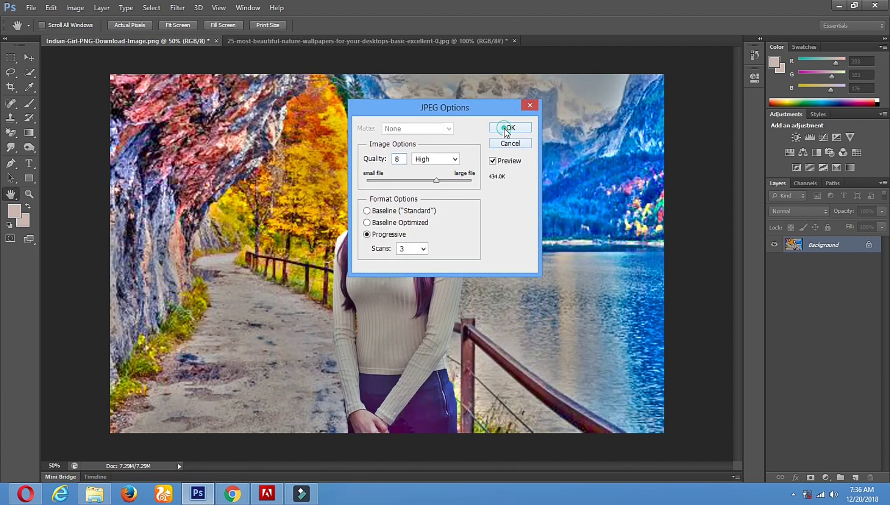
left_click(508, 128)
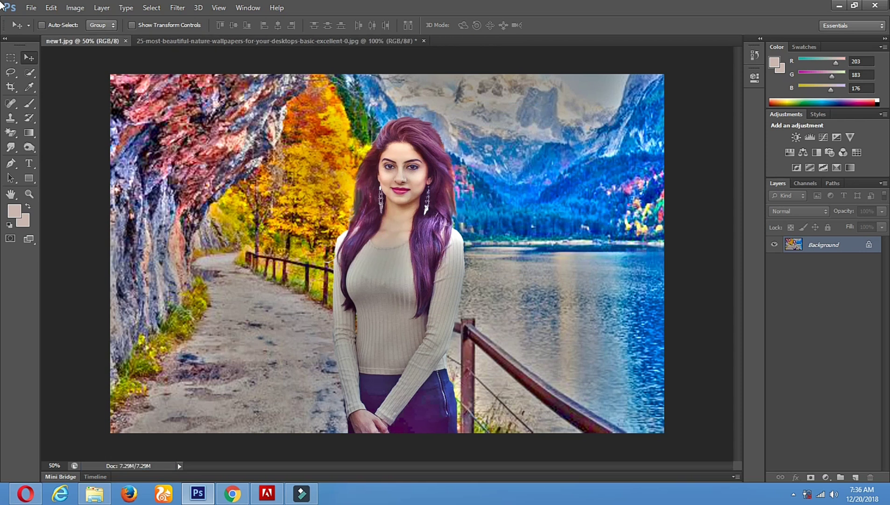
Step: Minimize the editor, dismiss the Message Center pop-up, and preview the saved new1 picture from the desktop before closing the viewer
left_click(836, 5)
left_click(840, 8)
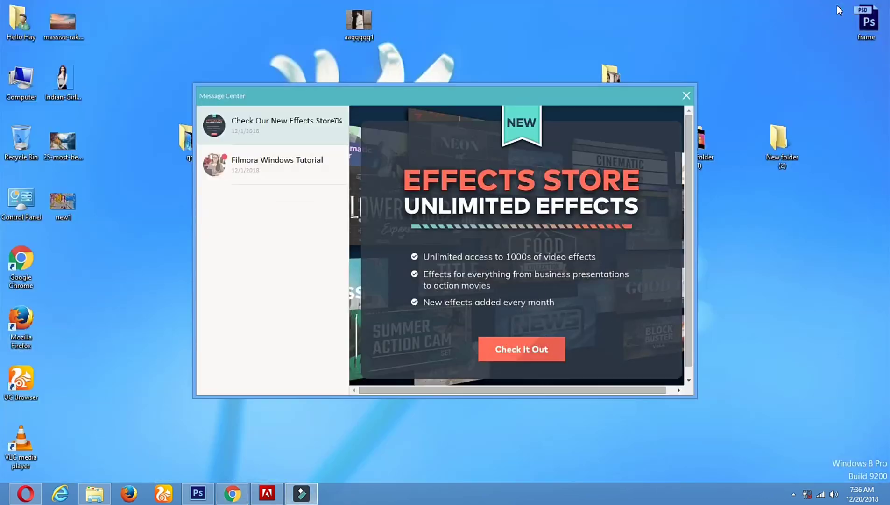
left_click(687, 95)
right_click(66, 207)
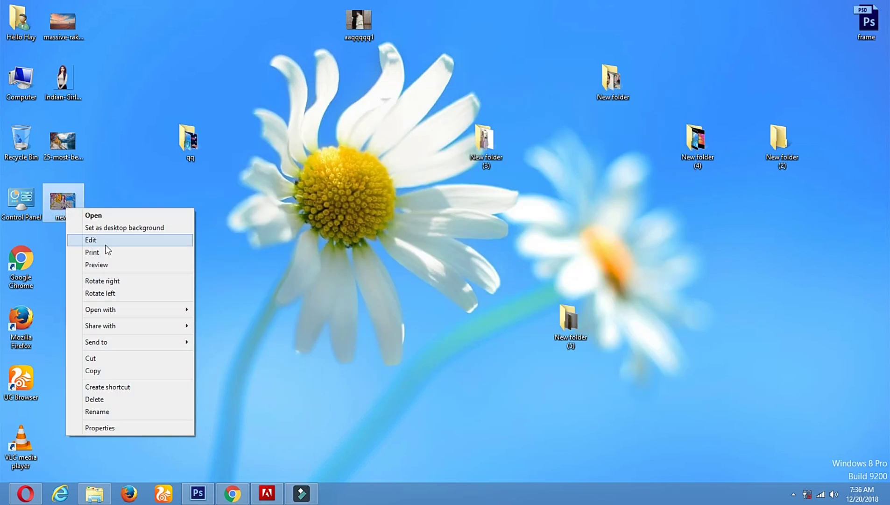
left_click(111, 265)
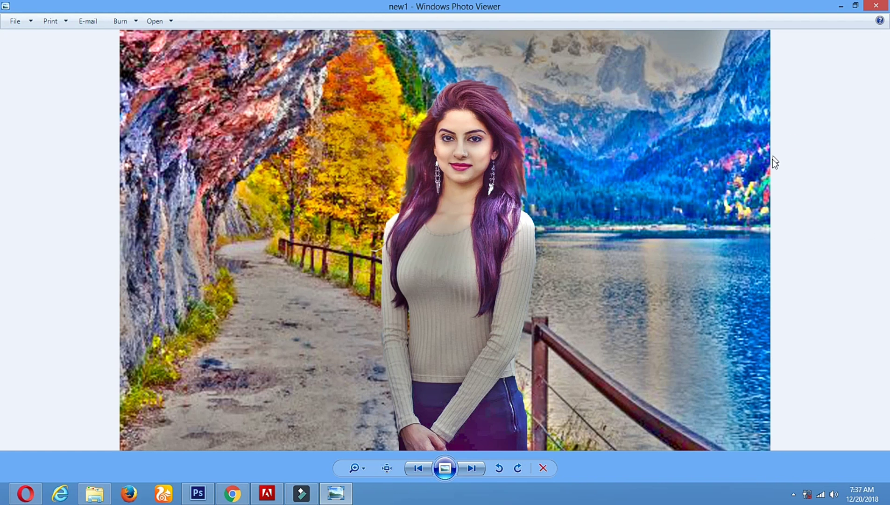
left_click(886, 6)
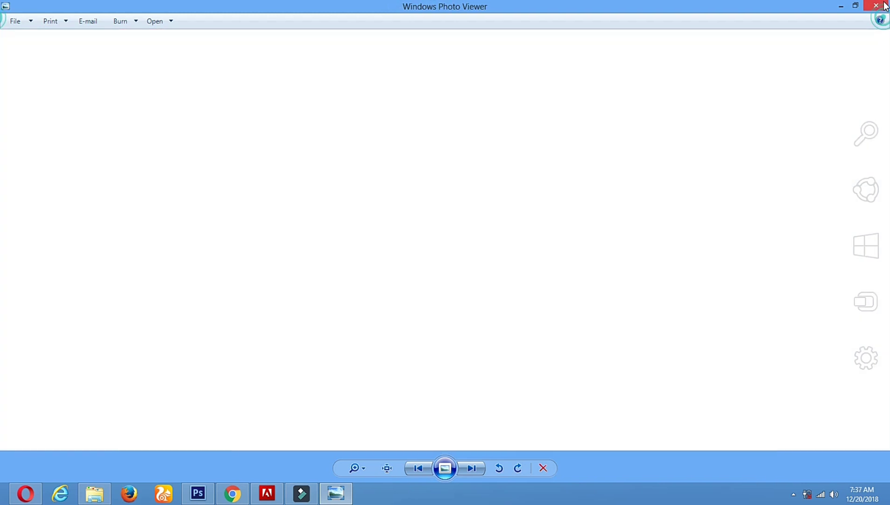
left_click(793, 498)
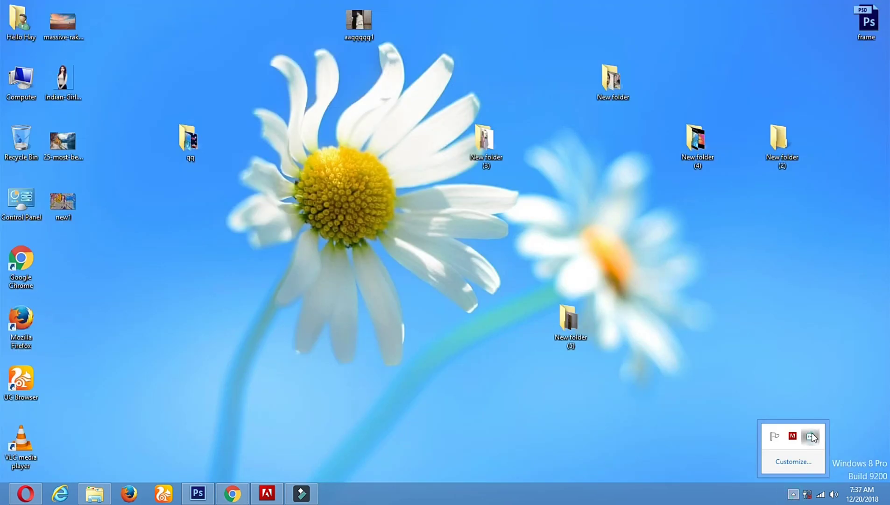
right_click(815, 439)
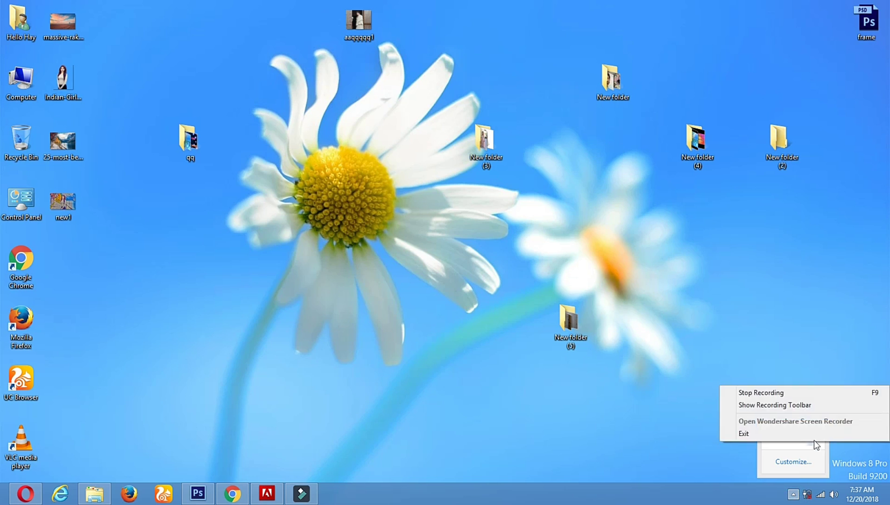
left_click(777, 393)
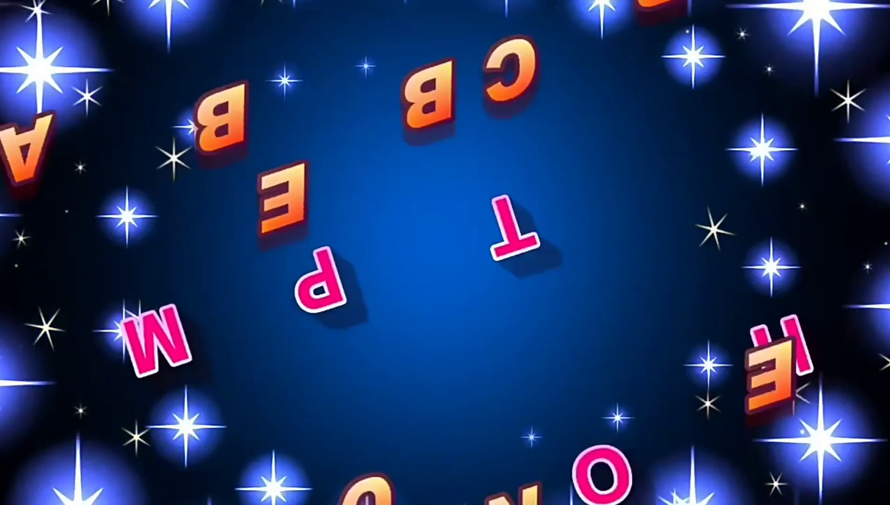